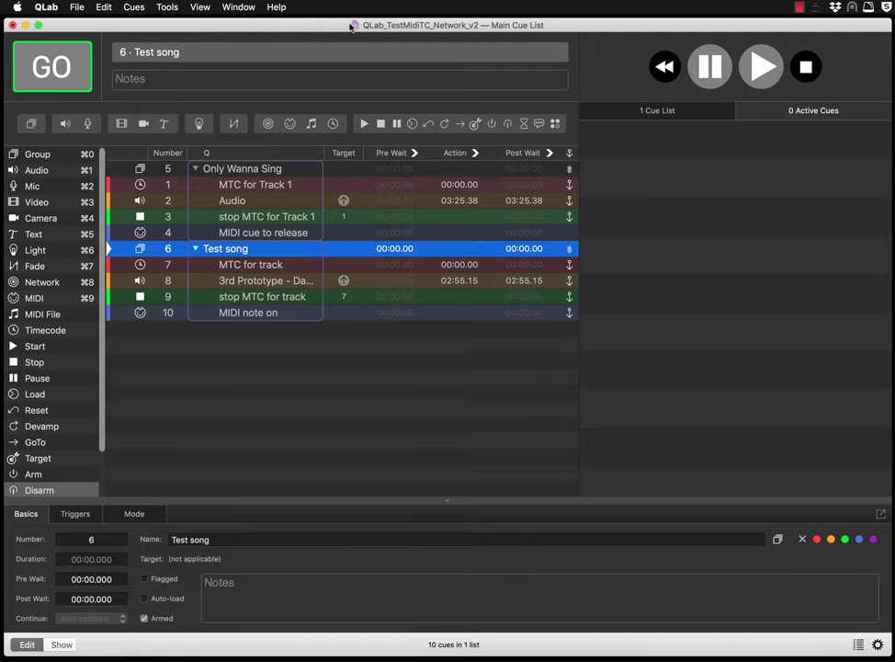
Open Audio MIDI Setup from the Other applications folder and look over its MIDI Studio window.
mouse_move(351, 27)
mouse_down()
mouse_move(369, 27)
mouse_move(347, 23)
mouse_up()
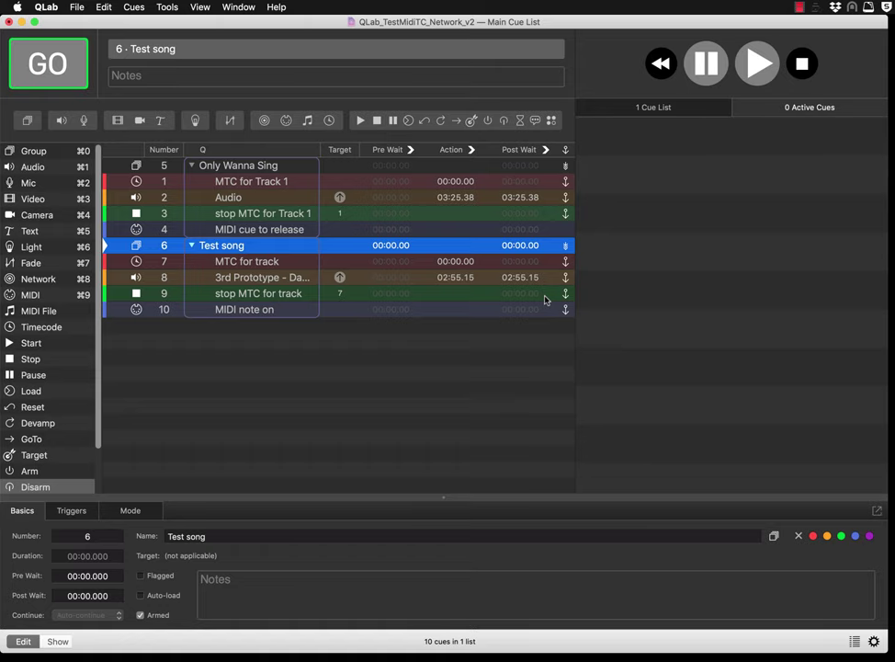
key(F4)
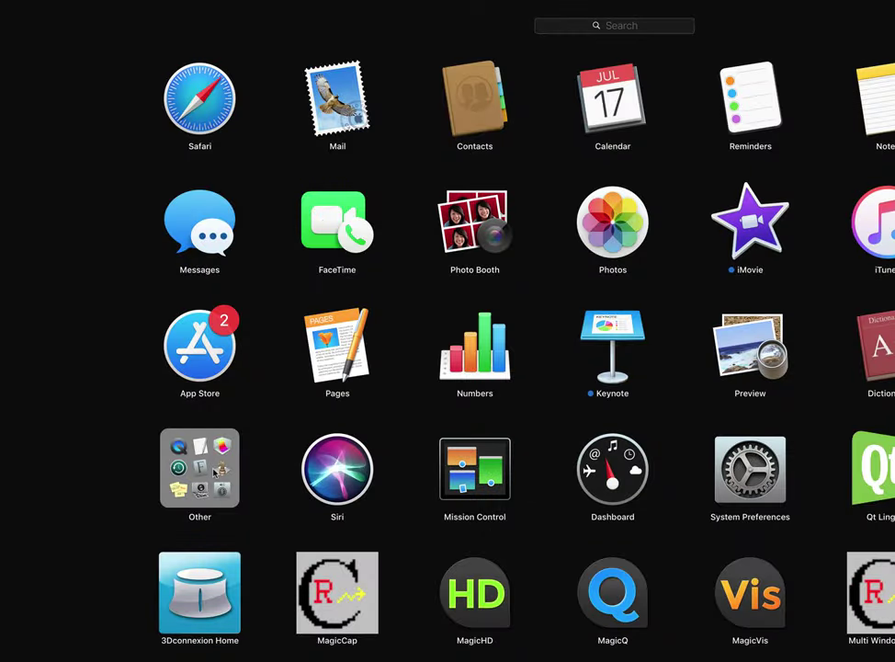
click(214, 471)
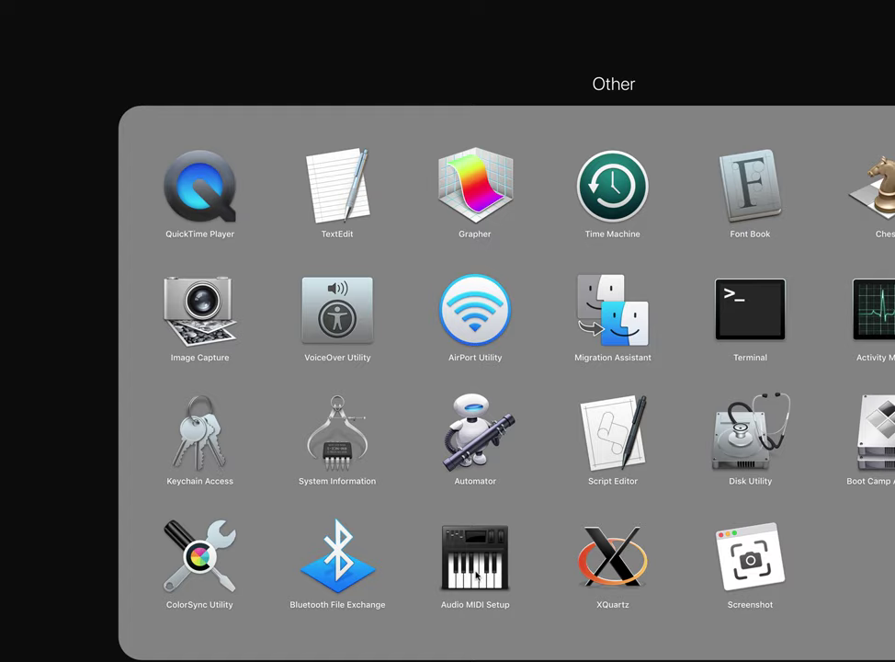
click(477, 576)
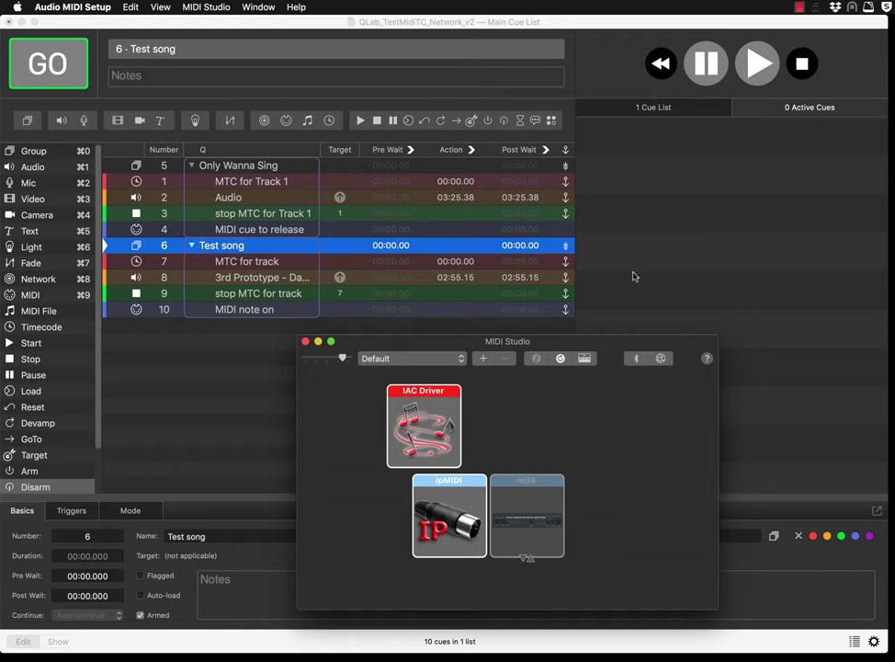
drag(575, 350, 585, 274)
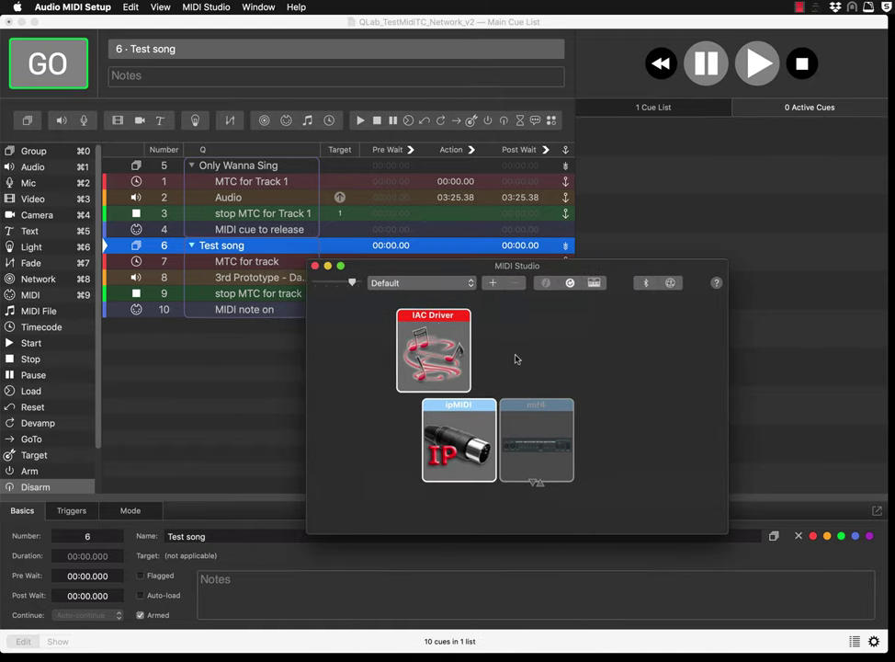
click(257, 8)
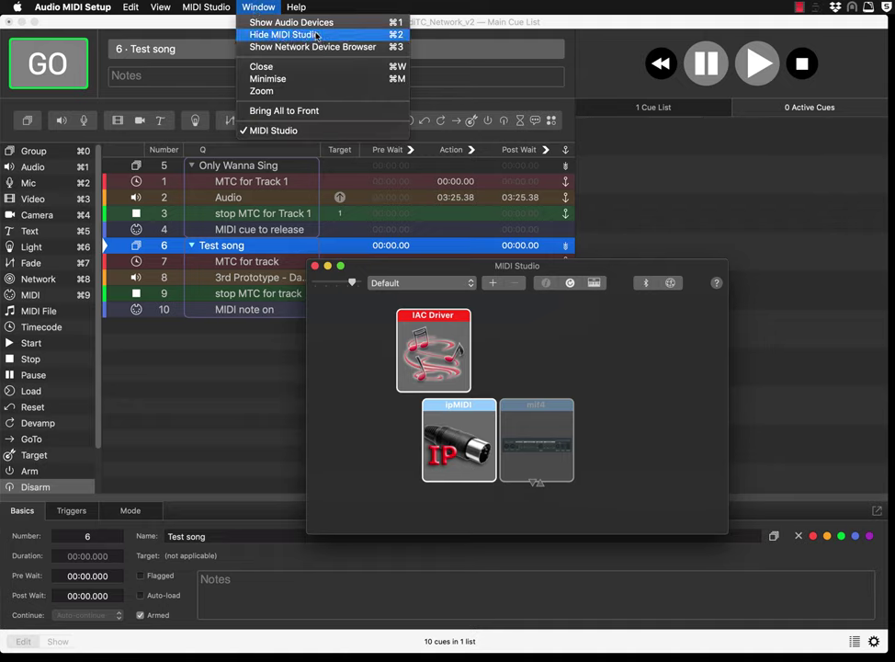
click(256, 7)
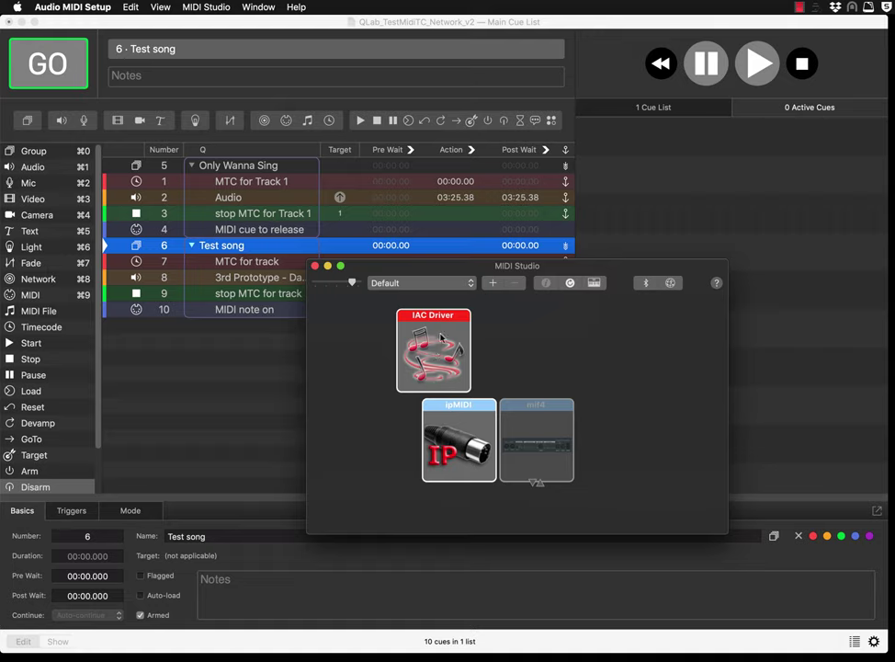
Check the IAC Driver's properties, including its online setting and ports, and close them.
click(440, 348)
double_click(440, 348)
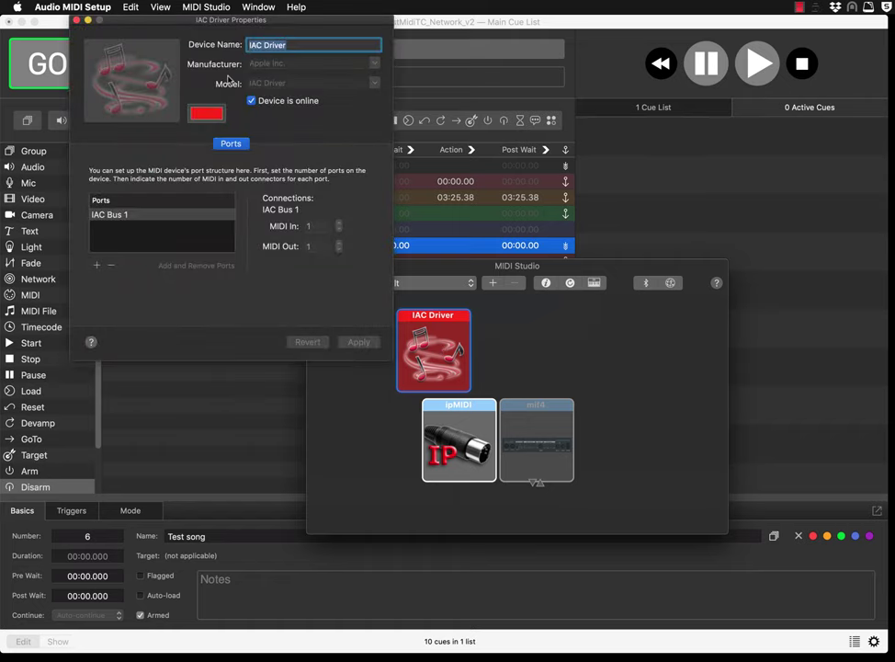
click(76, 20)
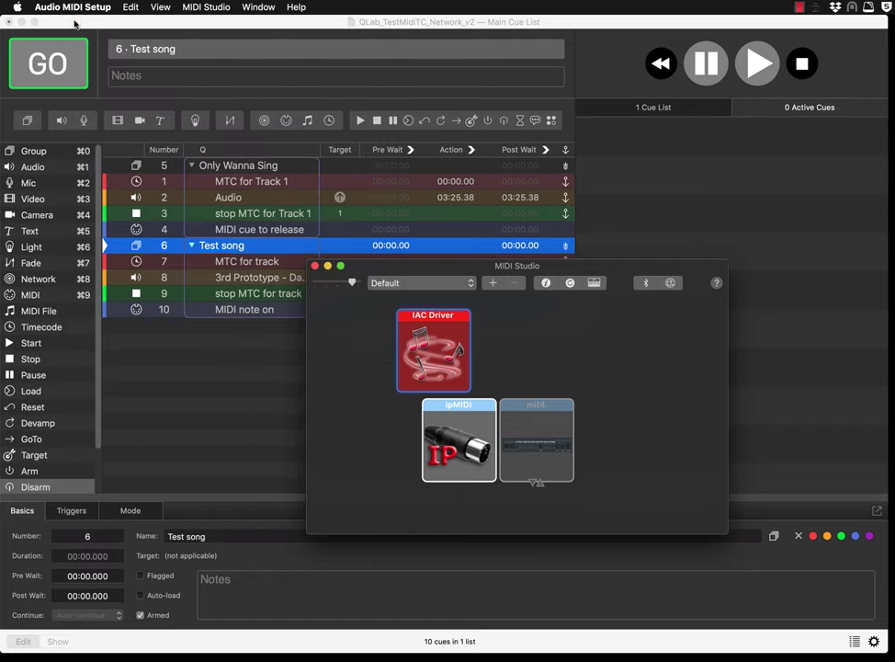
click(516, 354)
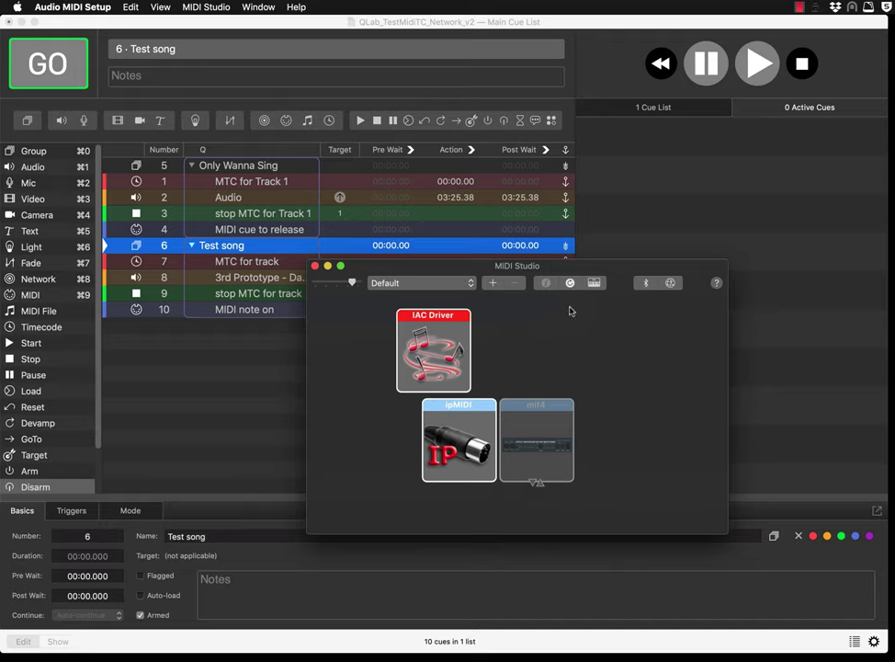
Review the MIDI network setup, selecting the laptop in the directory and keeping both live routings on Network Session 1, and close MIDI Studio.
click(671, 283)
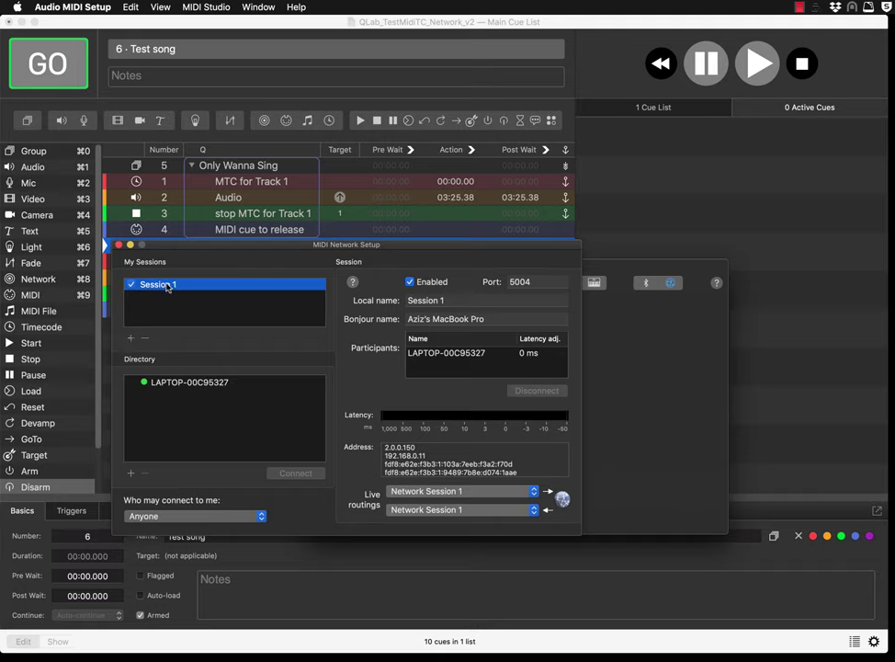
click(169, 387)
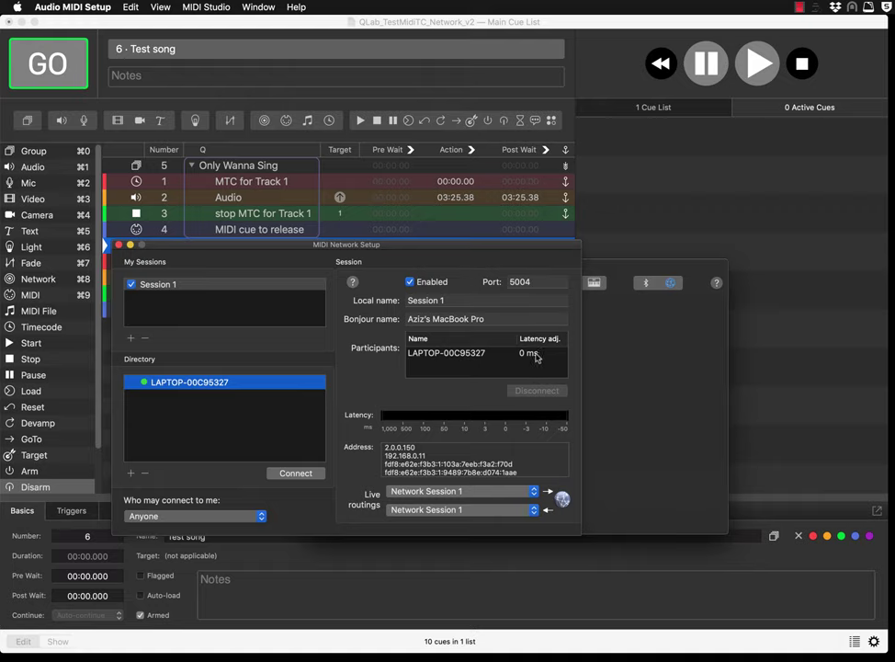
click(431, 492)
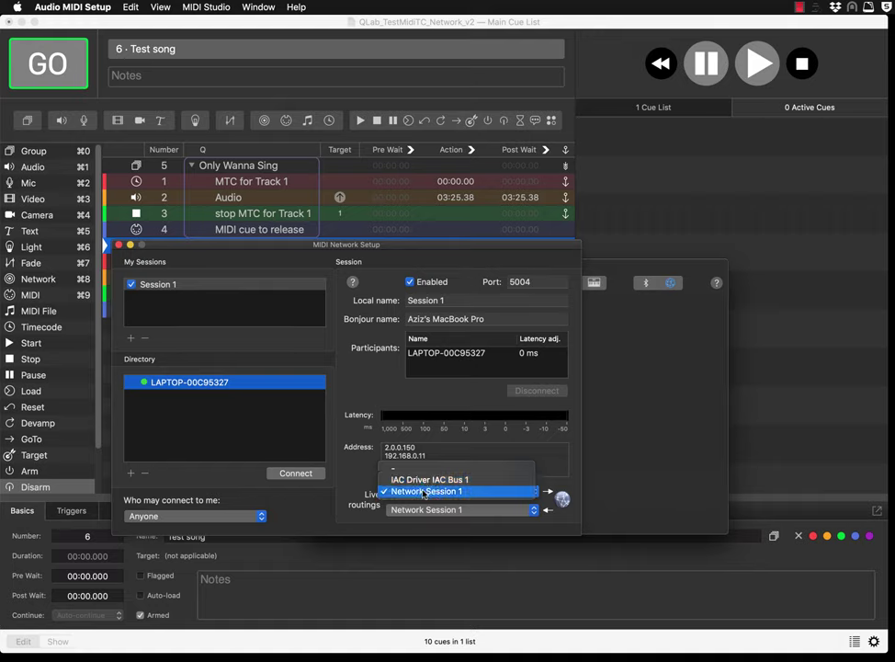
click(423, 493)
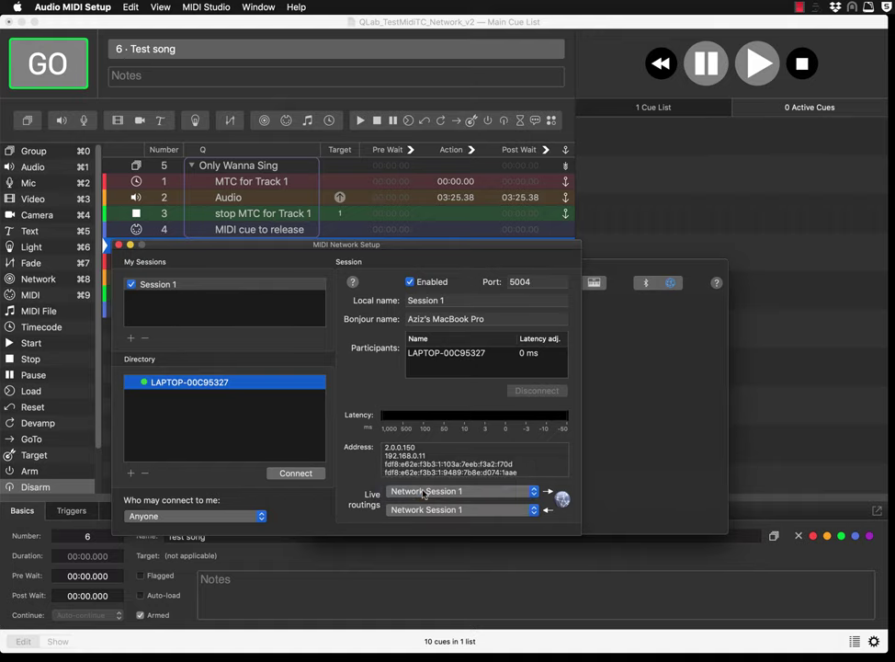
click(428, 511)
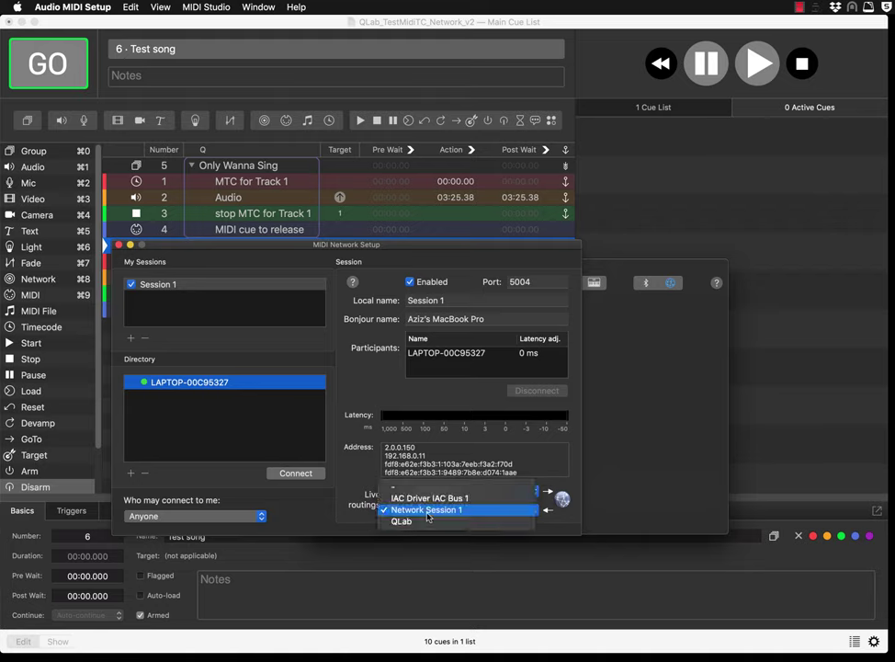
click(427, 513)
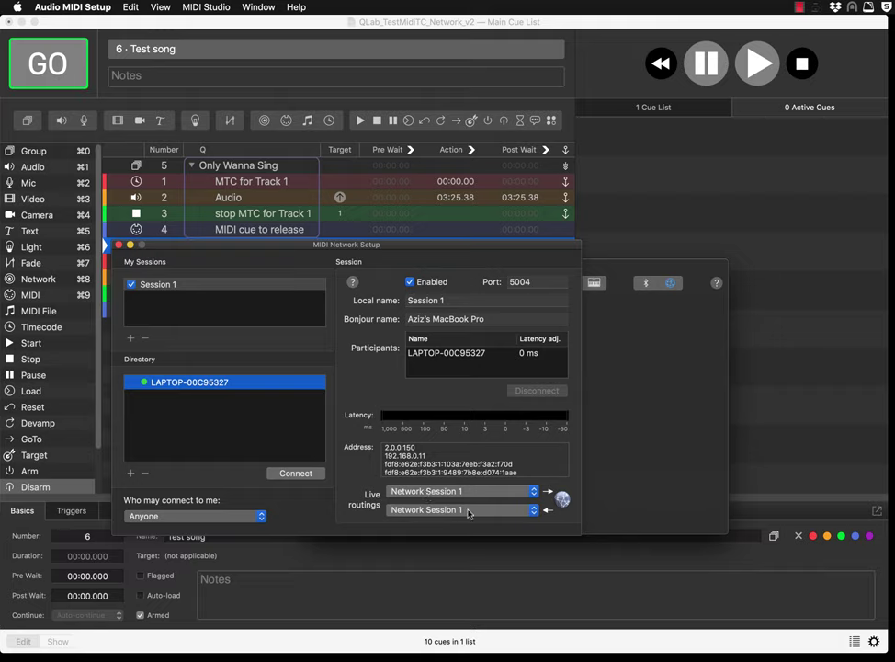
click(118, 245)
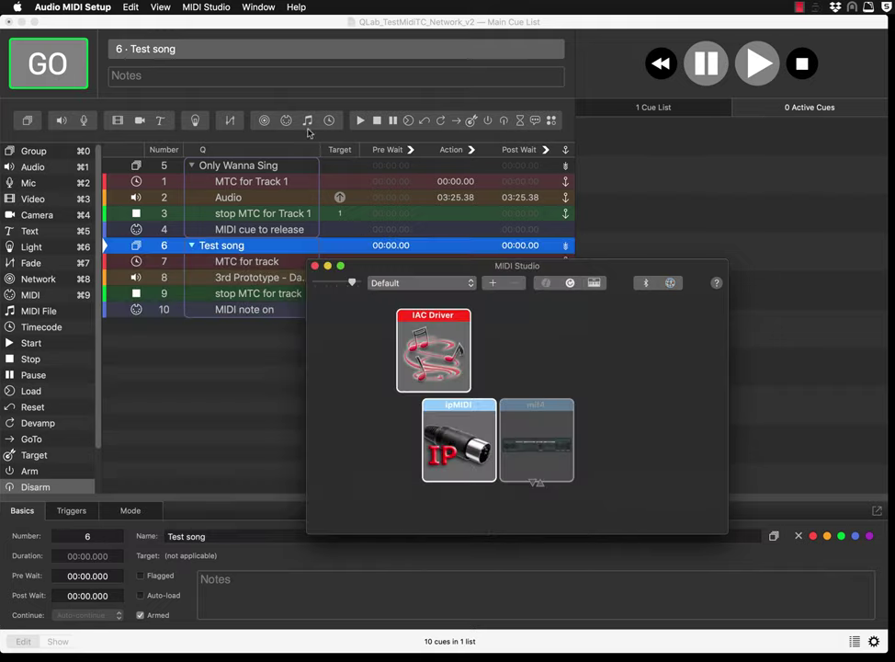
click(315, 265)
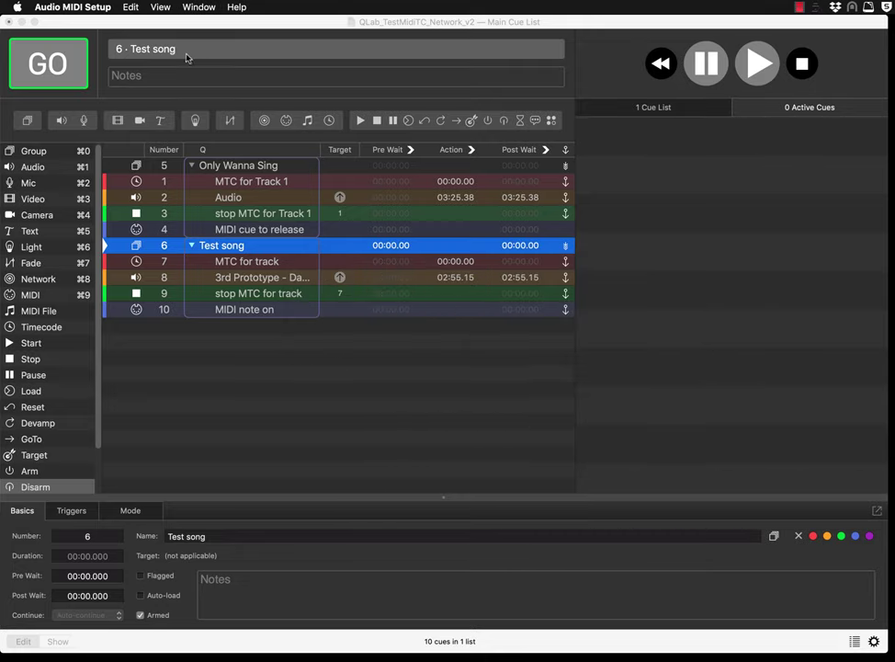
Switch to QLab, play the Test song group cue as a timecode test, and stop playback.
click(132, 21)
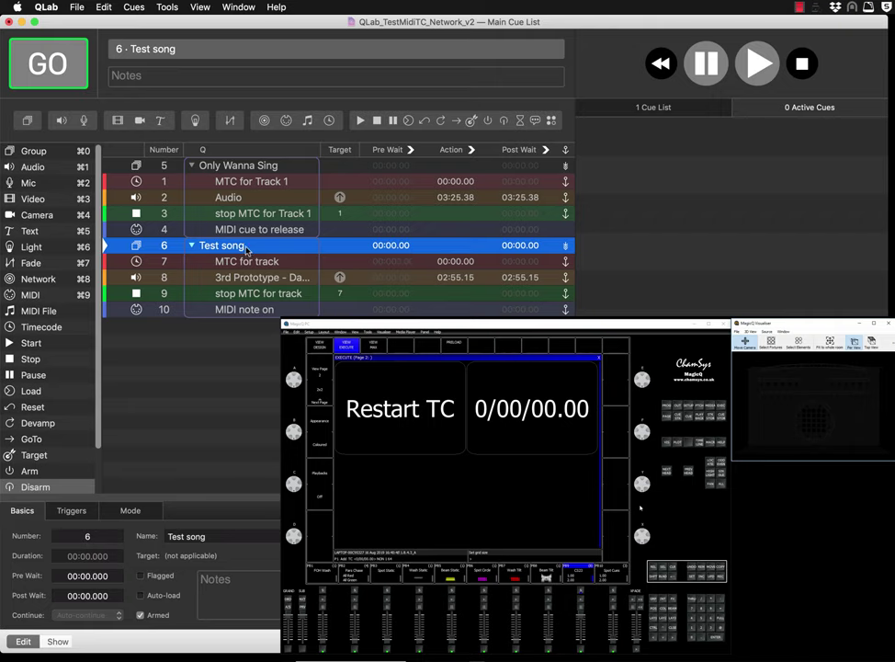
key(space)
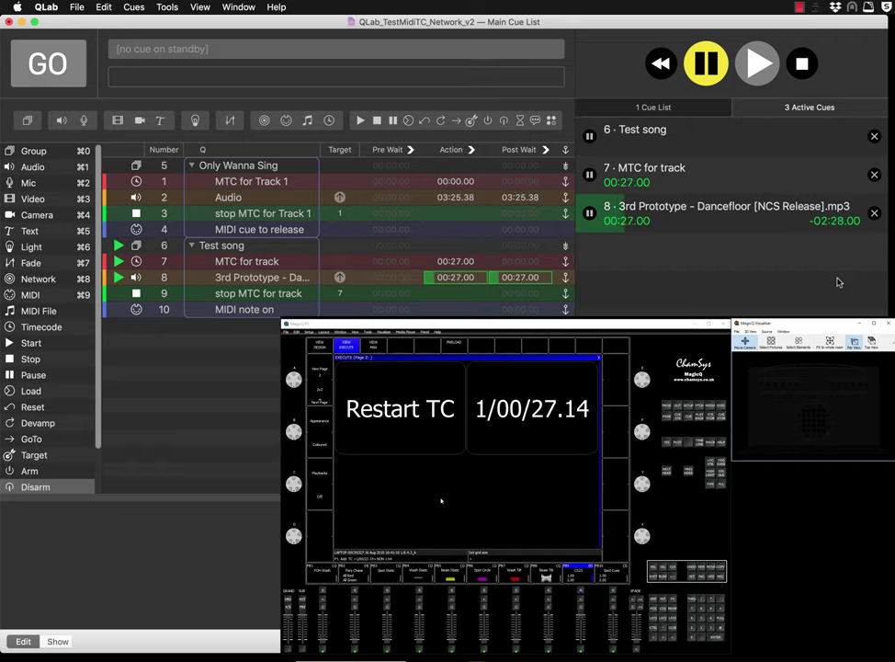
click(802, 65)
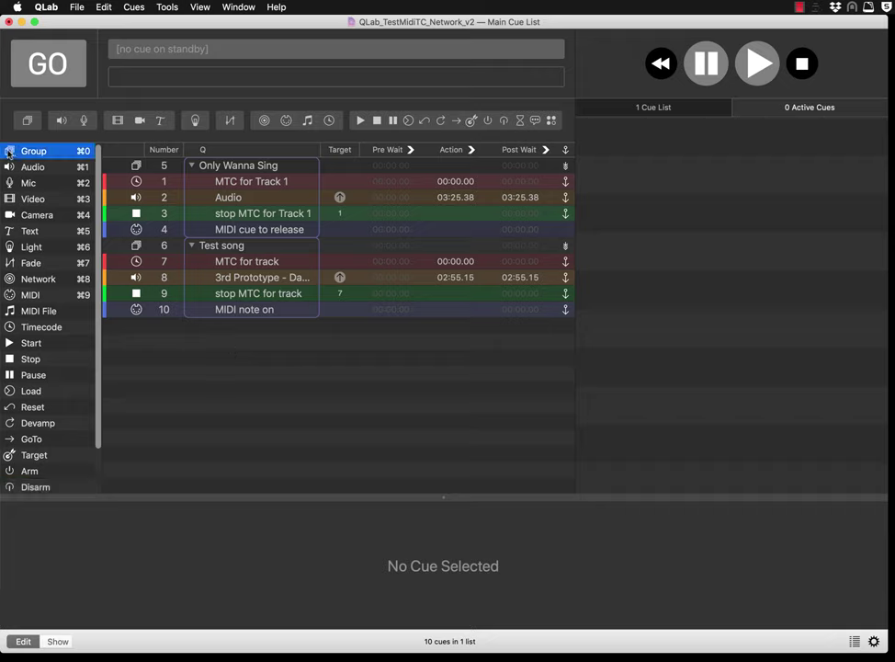
Add a group cue at the end of the cue list and place a Timecode cue and an Audio cue inside it.
drag(8, 153, 144, 330)
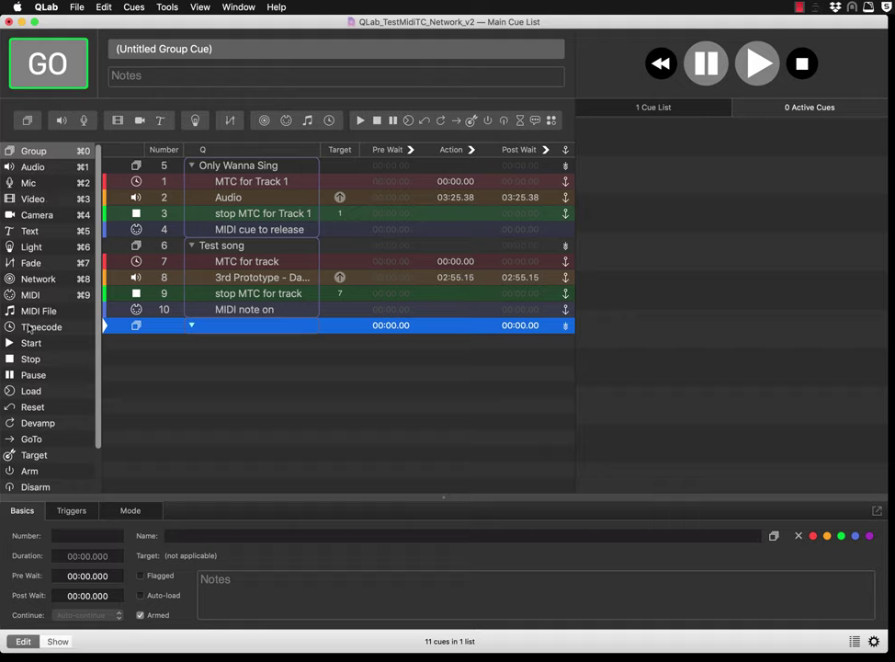
mouse_move(28, 329)
mouse_down()
mouse_move(175, 341)
mouse_move(235, 332)
mouse_up()
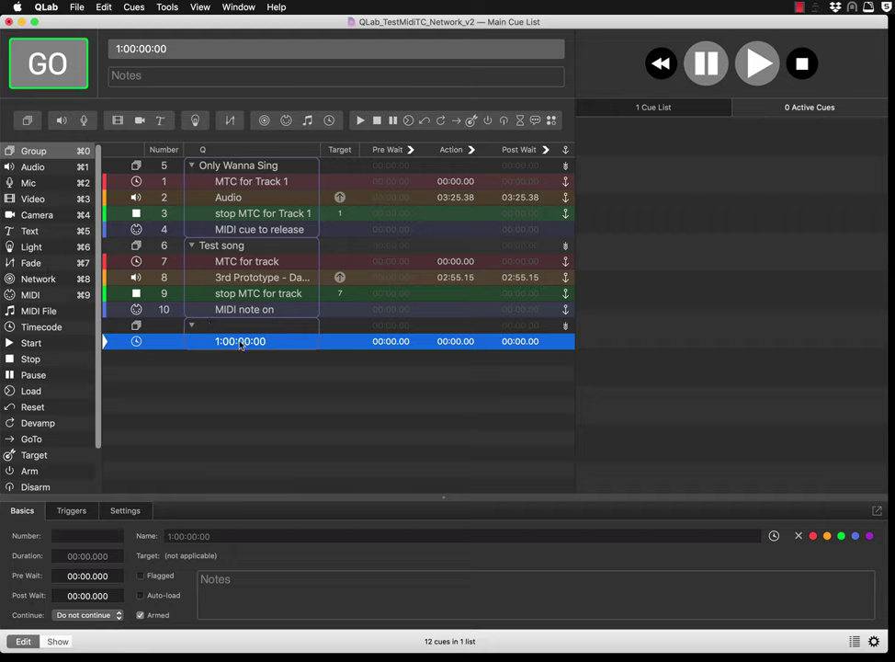
click(22, 168)
drag(19, 168, 206, 346)
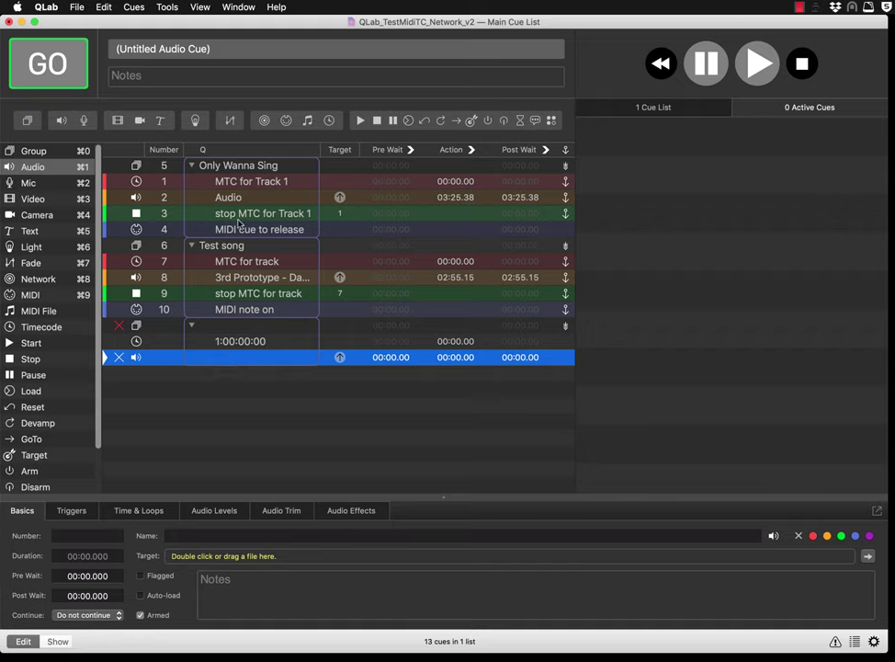
click(340, 359)
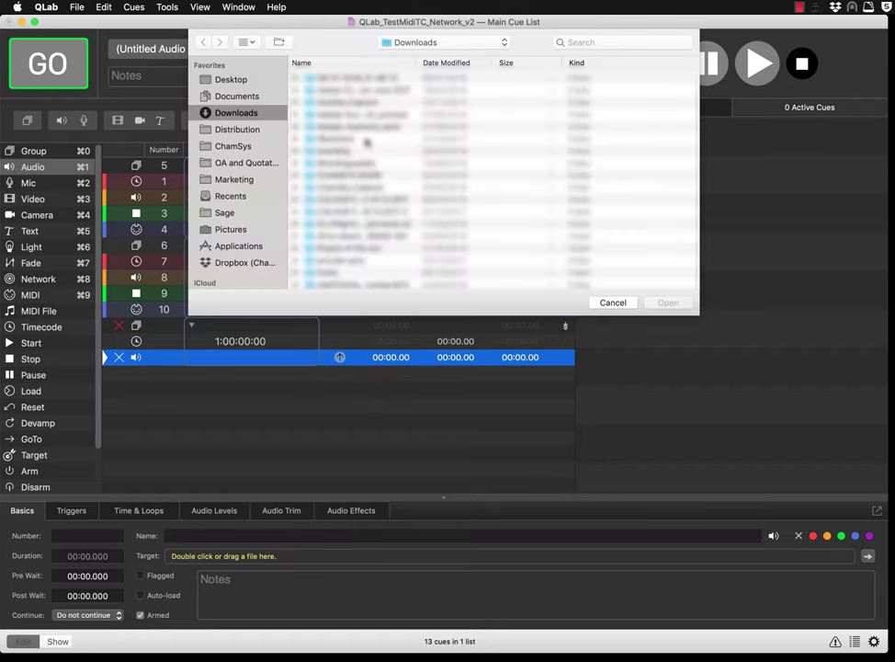
click(613, 304)
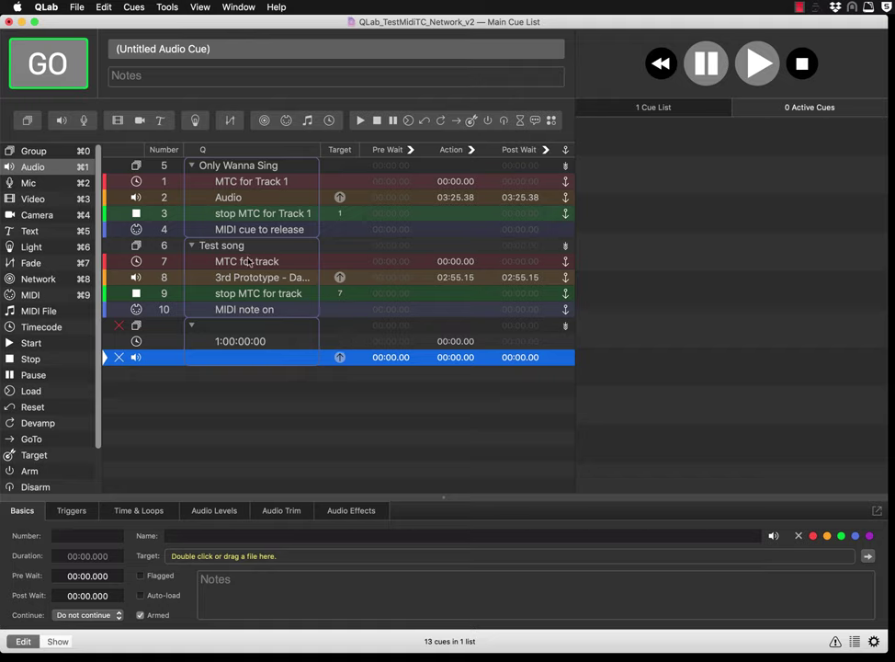
Add a Stop cue inside the new group, below the Audio cue.
click(247, 327)
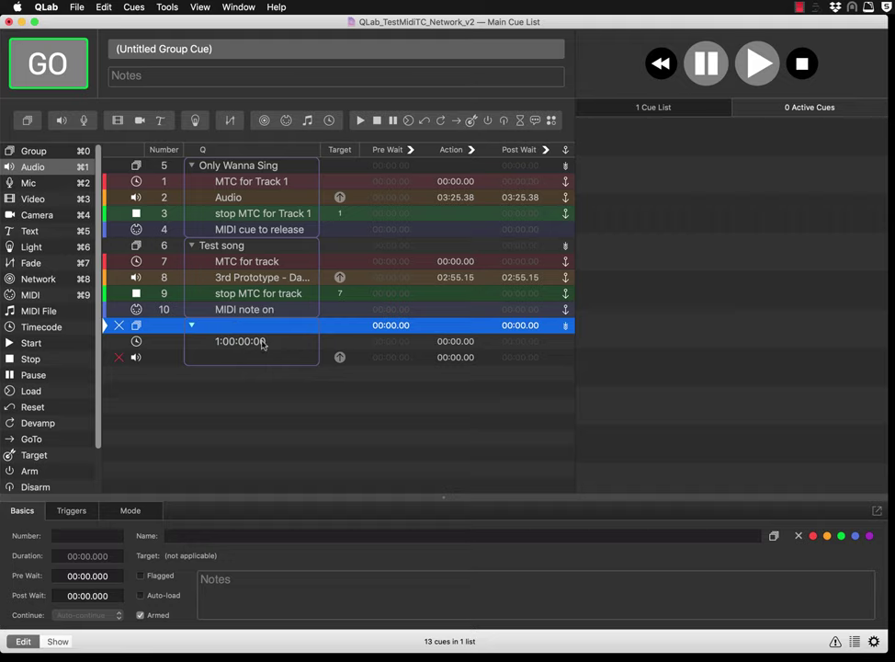
mouse_move(340, 356)
click(36, 364)
drag(196, 369, 212, 365)
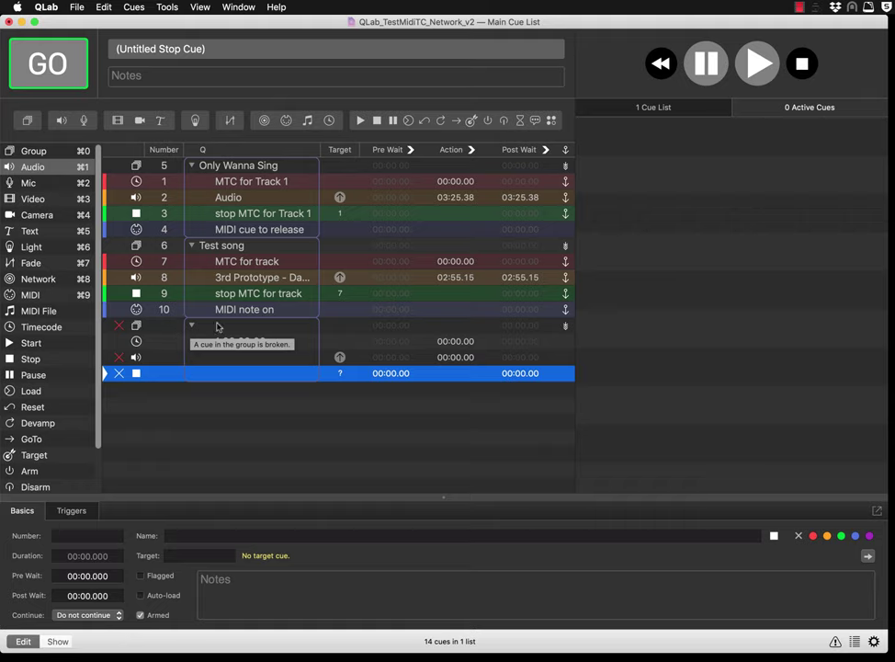
Number the new group cue 11 and the Timecode cue inside it 12.
click(166, 332)
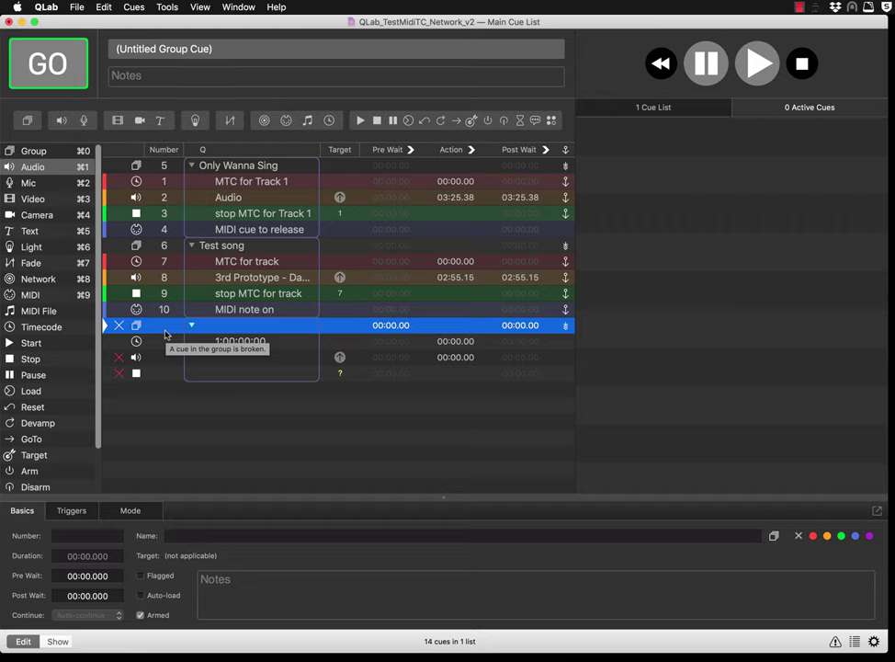
double_click(166, 327)
text(11)
key(Return)
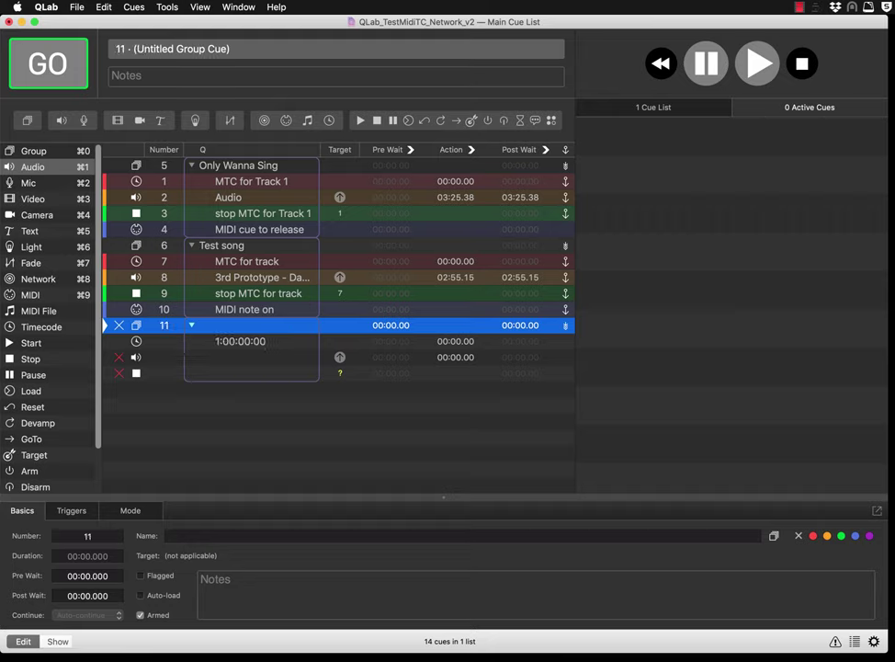
double_click(165, 341)
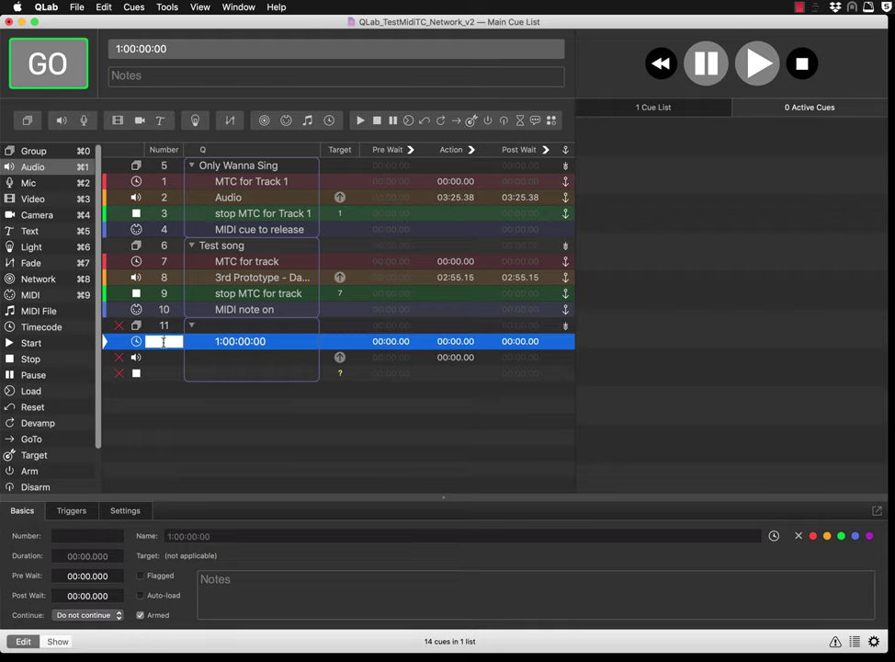
text(12)
key(Return)
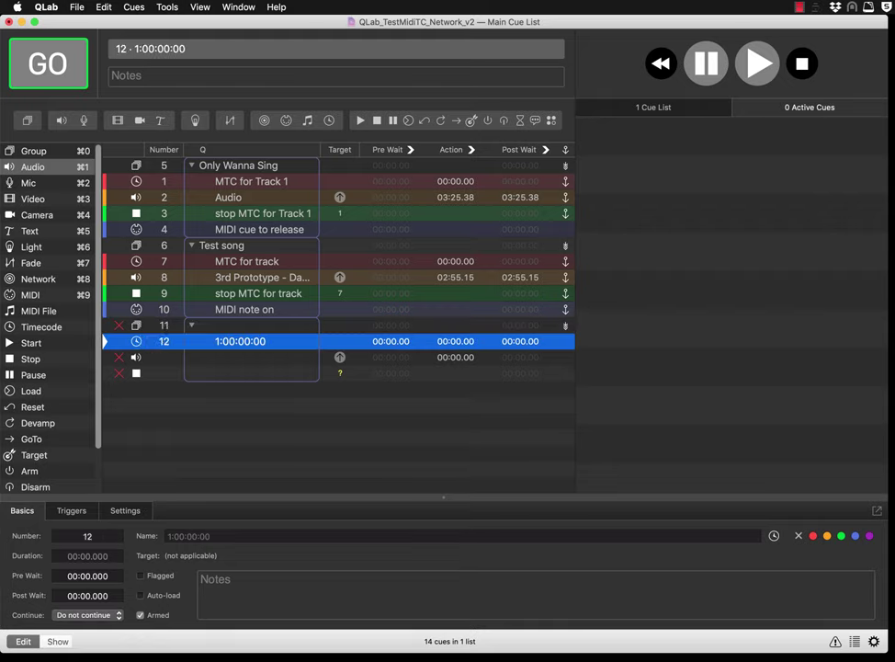
Number the new group's Audio cue 13 and its Stop cue 14.
double_click(167, 358)
text(13)
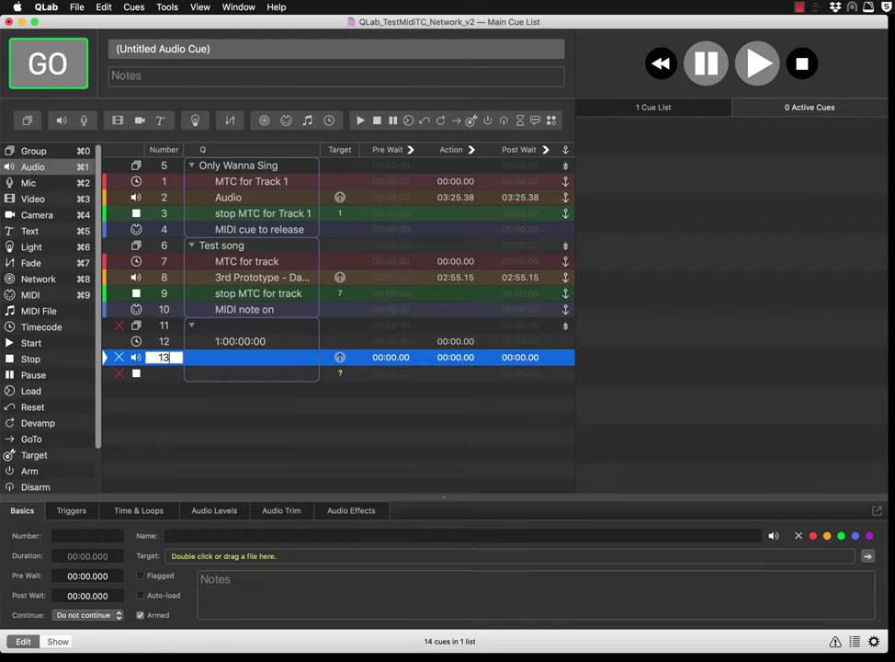
key(Return)
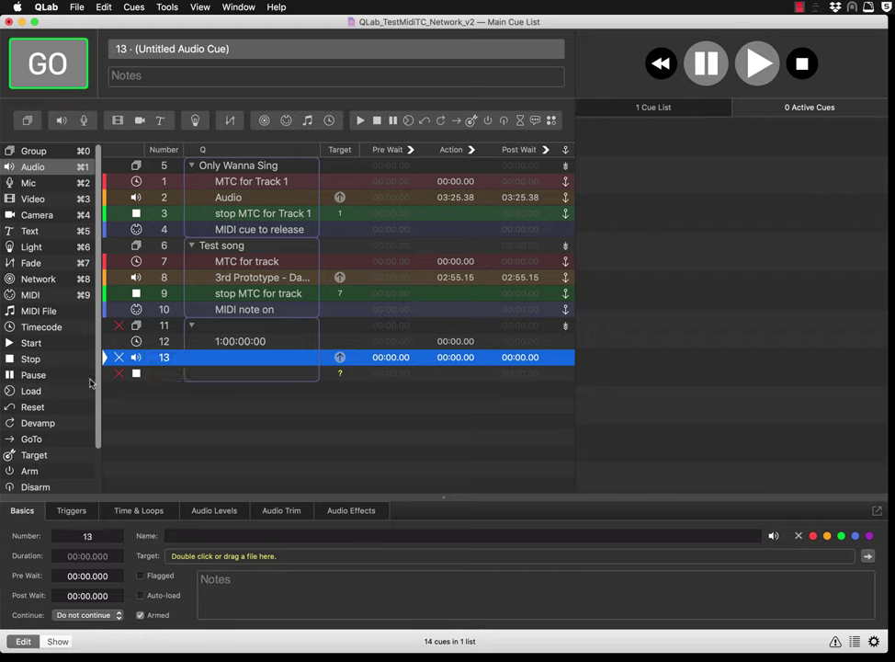
double_click(167, 374)
text(14)
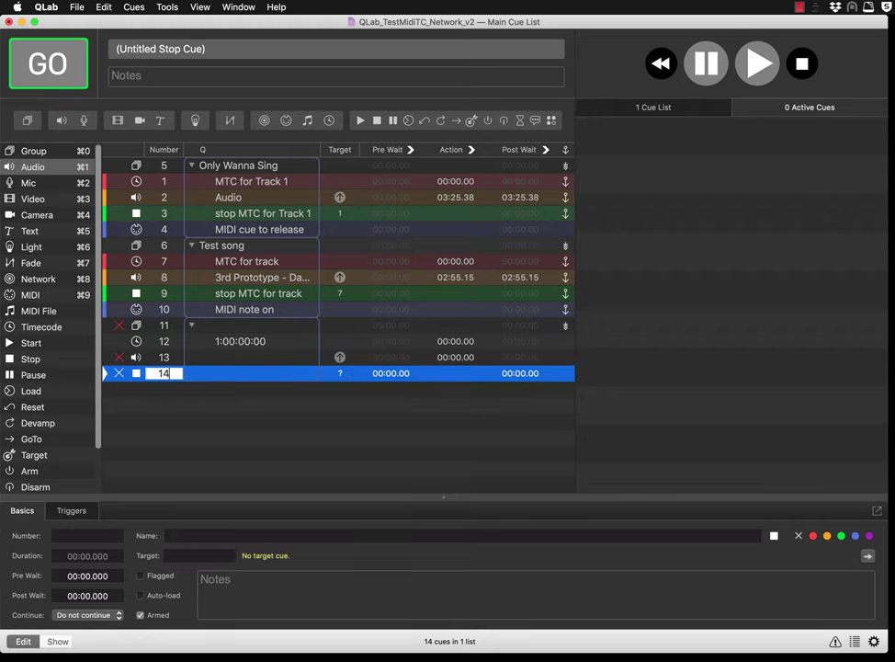
key(Return)
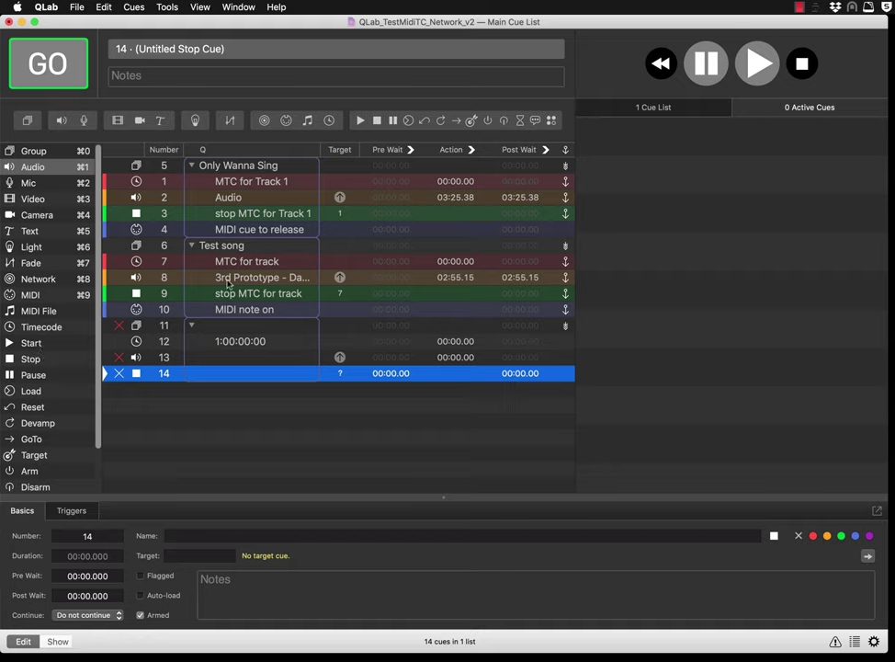
Add a MIDI cue inside the group below the Stop cue and number it 15.
click(18, 296)
drag(18, 302, 206, 381)
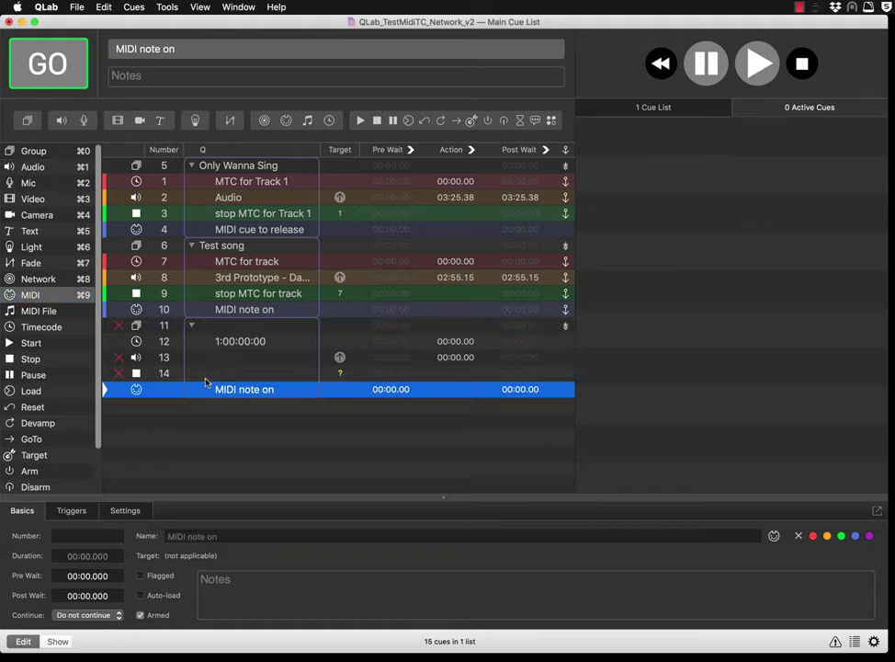
double_click(157, 390)
text(15)
key(Return)
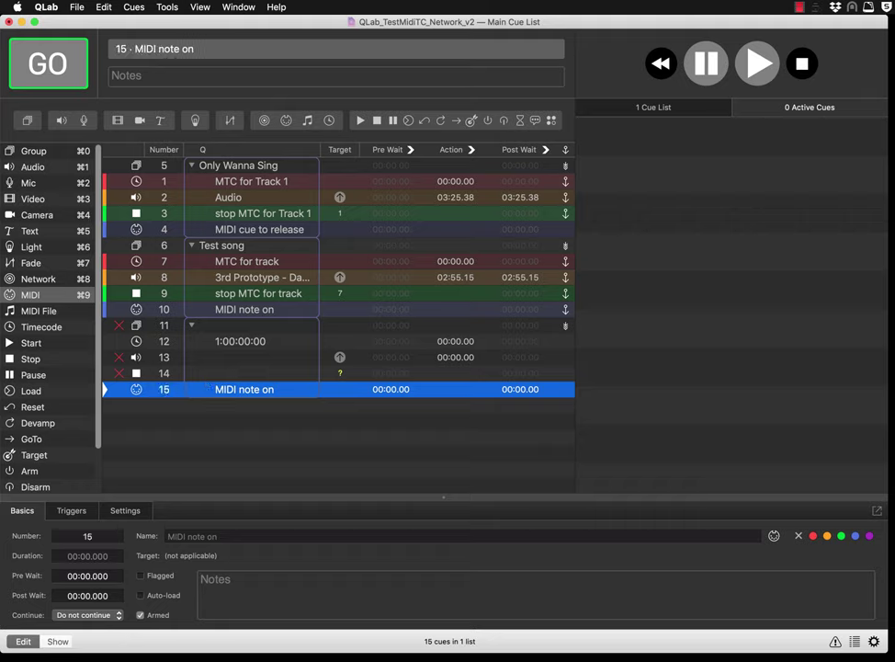
Name group cue 11 "Test song 2".
click(232, 329)
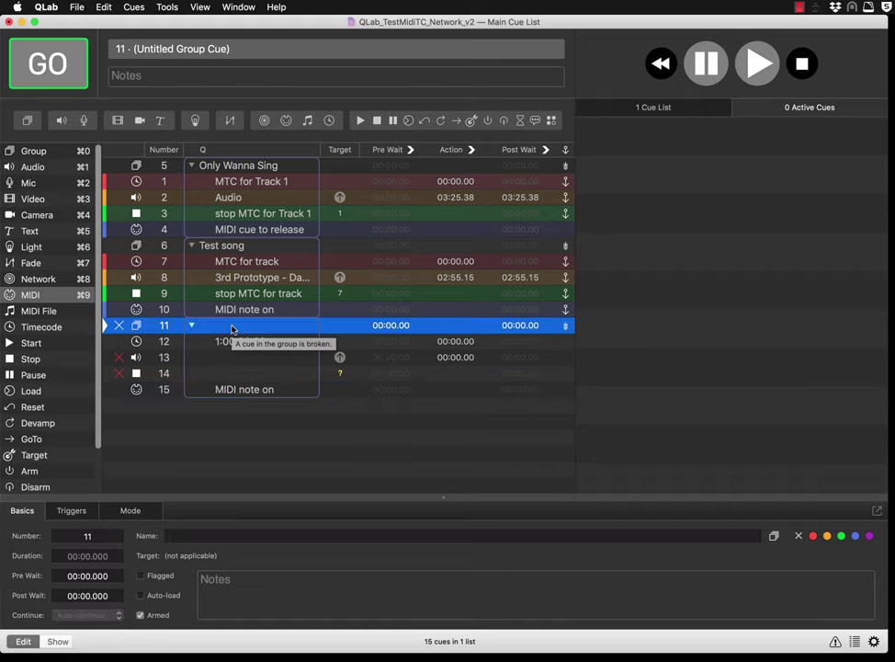
double_click(232, 327)
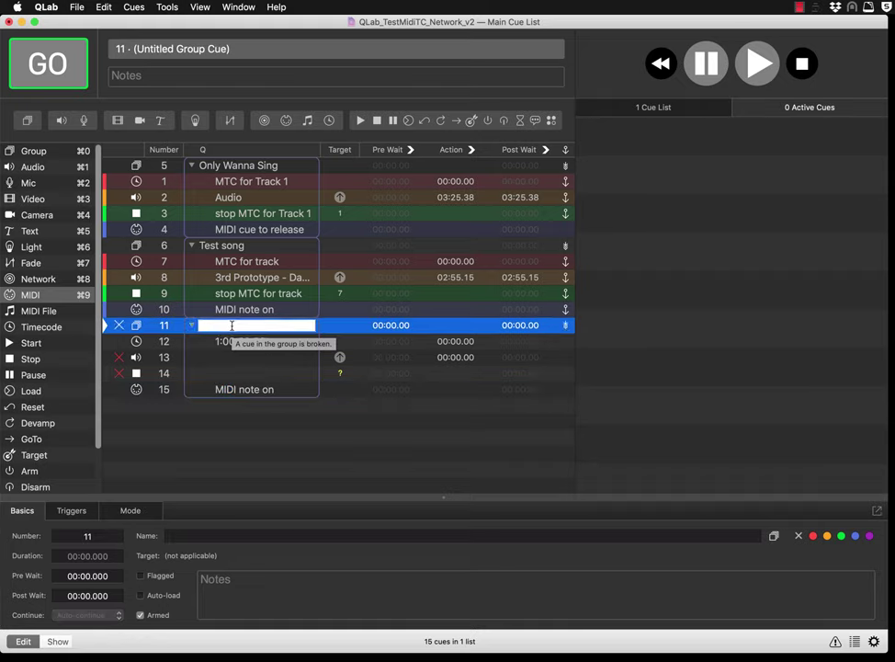
text(Test song 2)
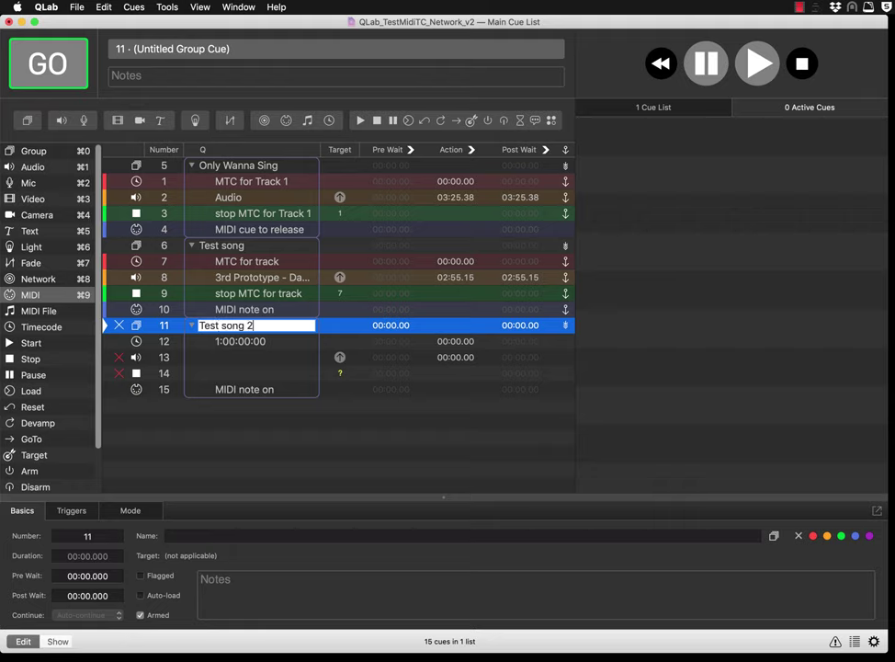
key(Return)
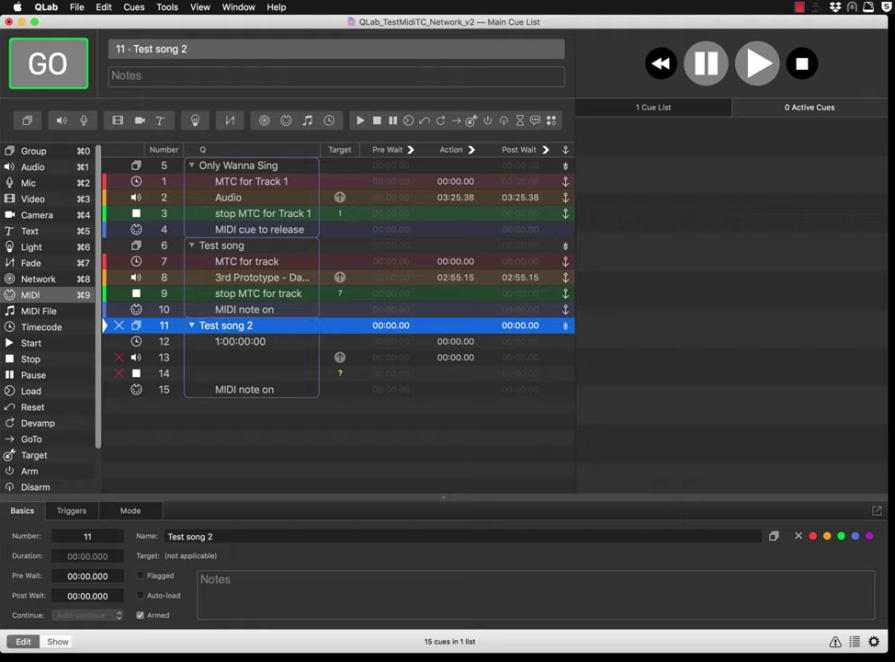
Name Timecode cue 12 "TC for track 3" and assign "3rd Prototype - Dancefloor [NCS Release].mp3" to Audio cue 13.
double_click(237, 343)
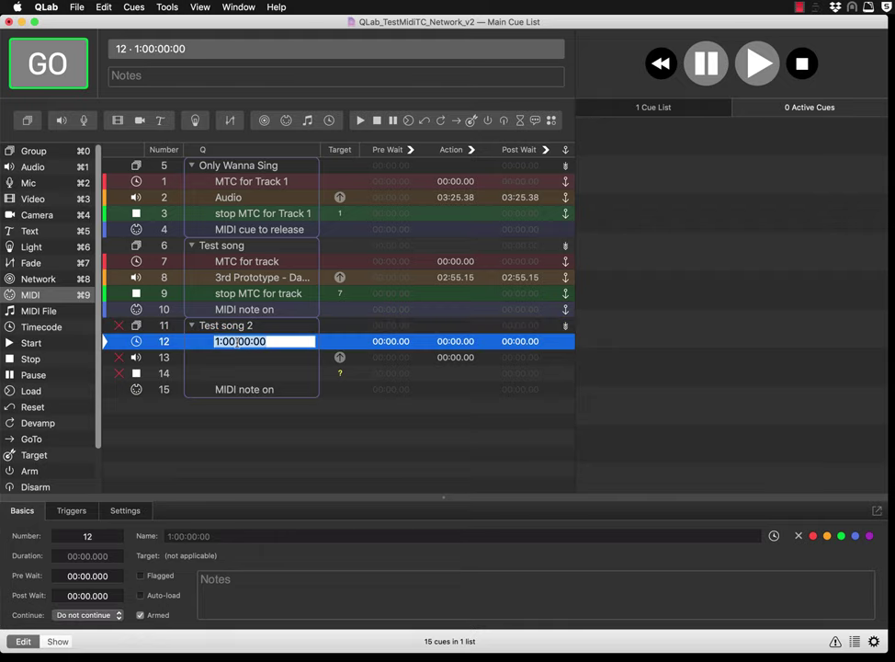
text(TC for tra)
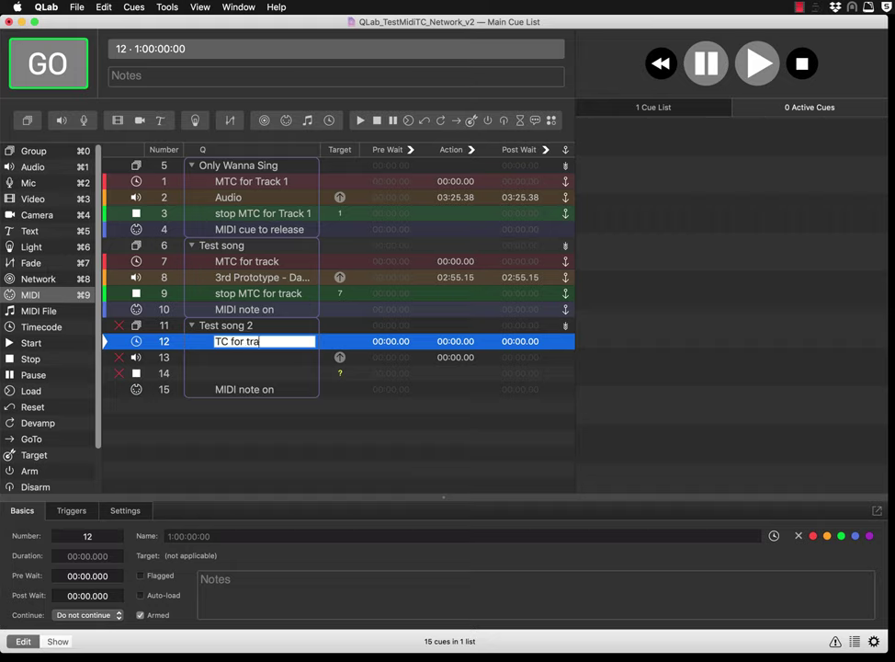
text(ck 3)
key(Return)
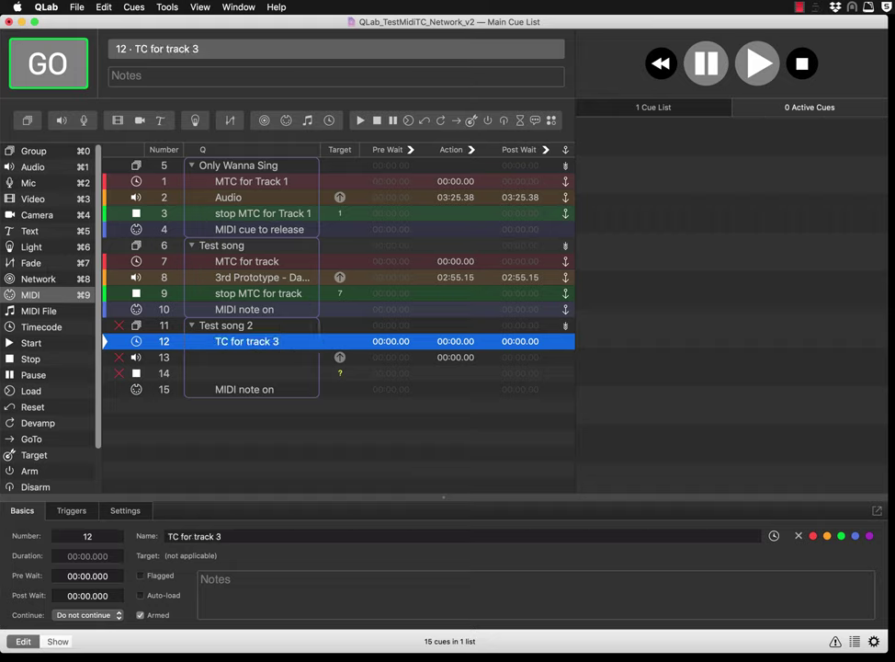
click(249, 360)
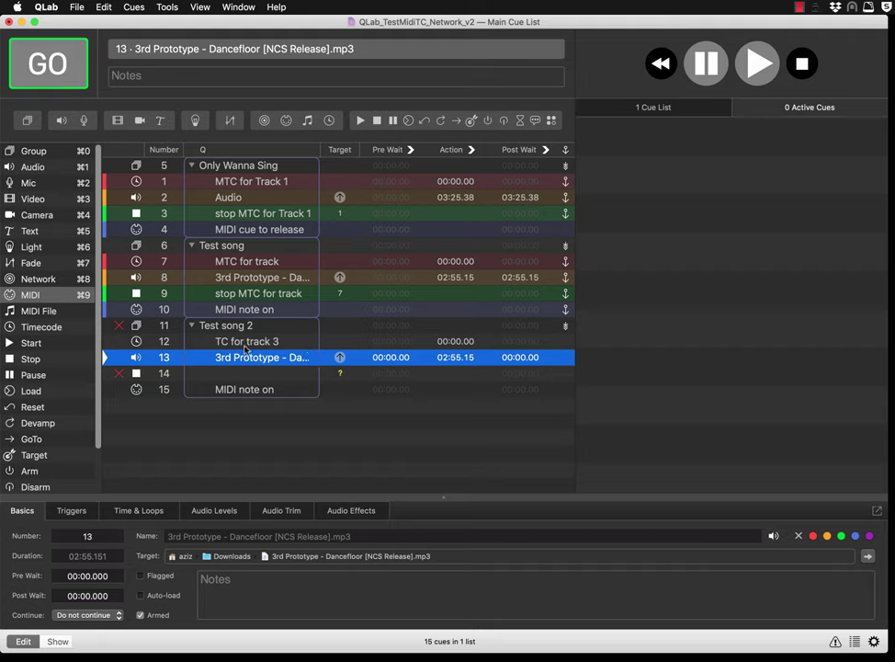
Name Stop cue 14 "Stop TC" and set its target to cue 12.
click(221, 374)
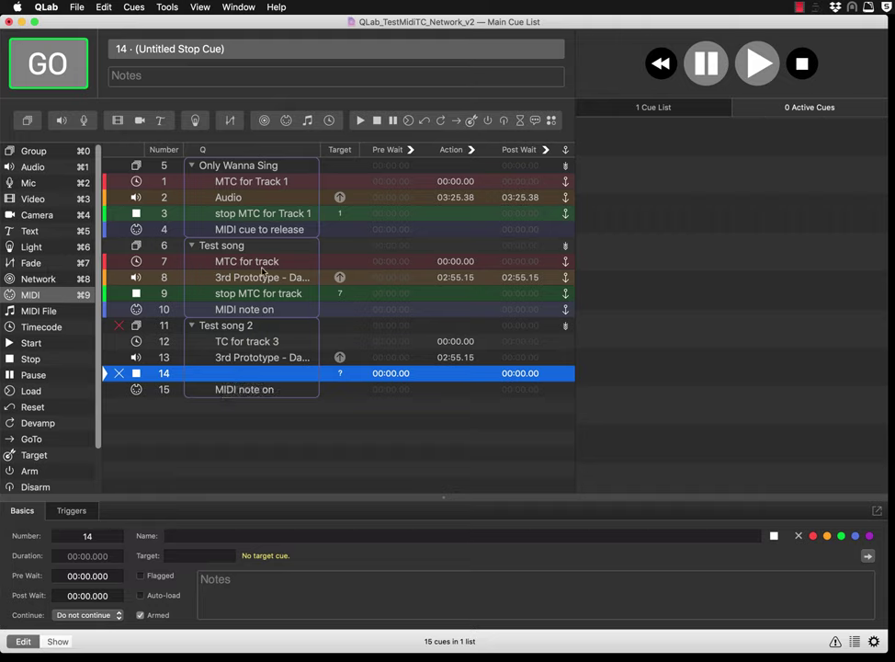
double_click(257, 374)
text(S)
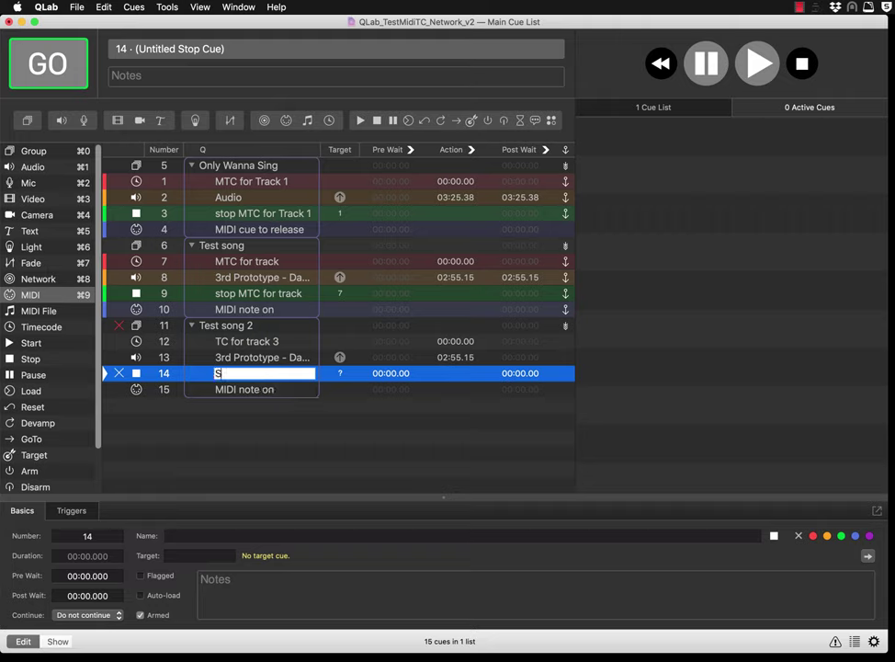
text(top TC)
key(Return)
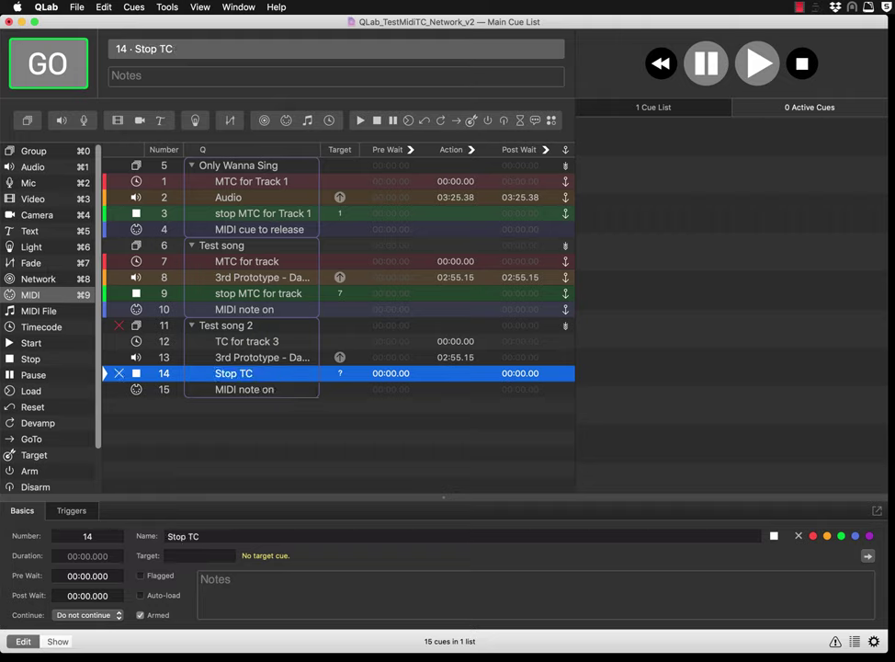
double_click(341, 376)
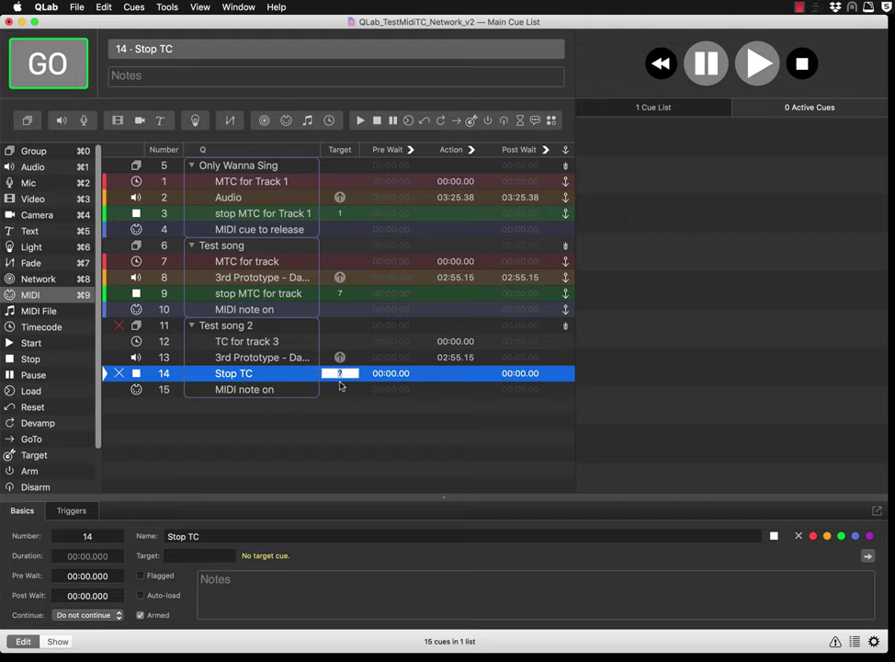
text(12)
key(Return)
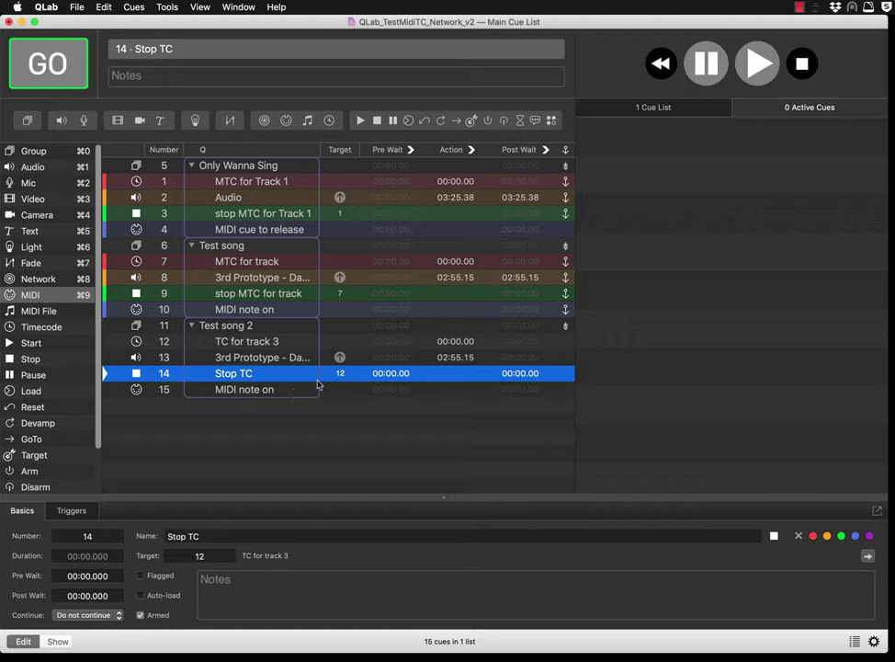
Set the continue mode of Timecode cue 12 and Audio cue 13 to Auto-follow.
click(238, 342)
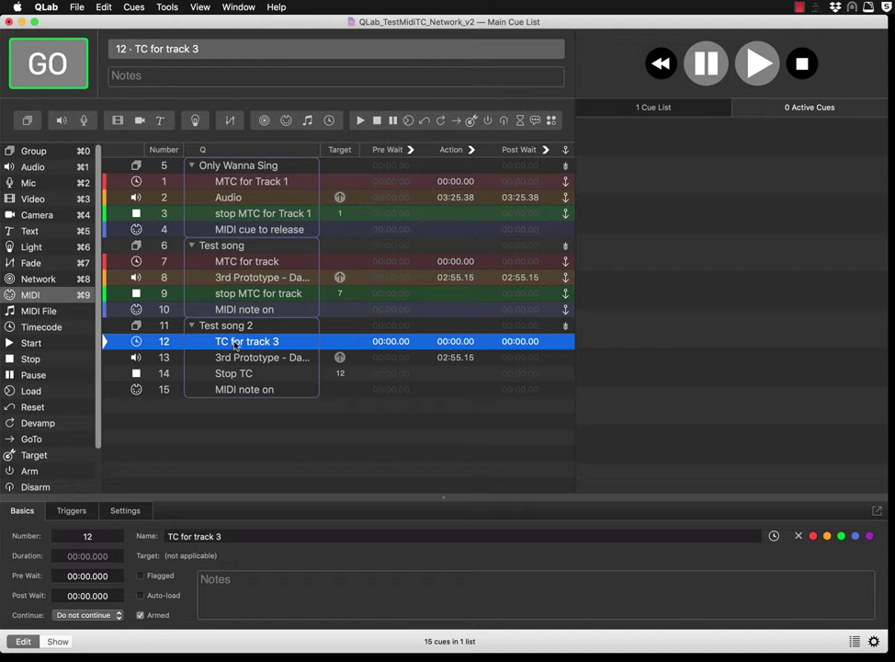
click(81, 617)
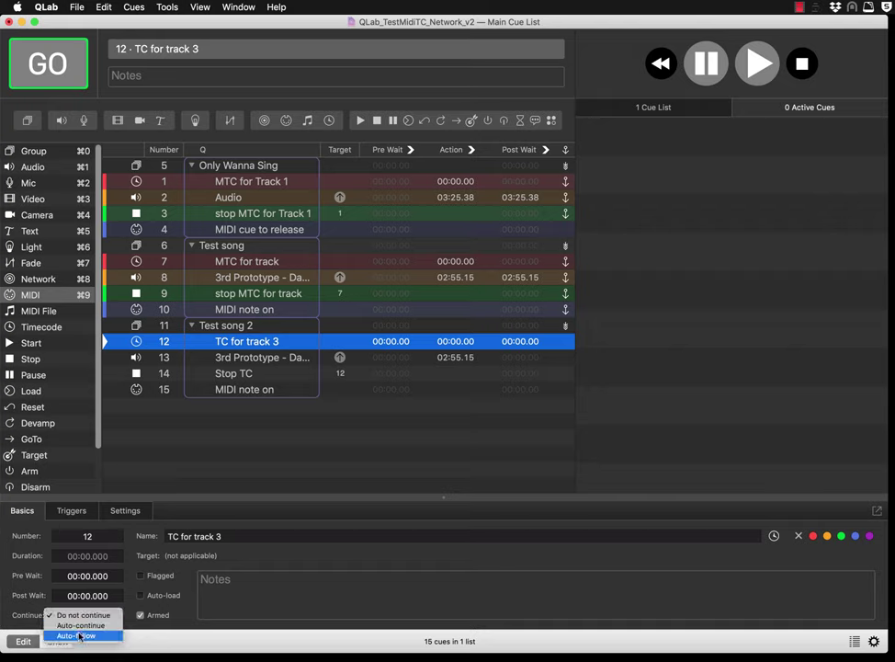
click(80, 635)
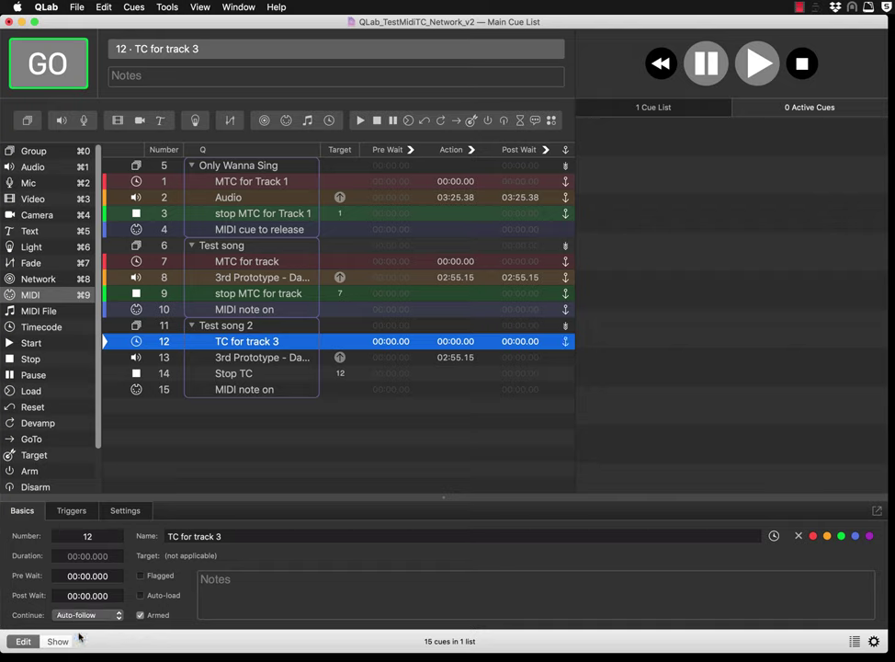
click(234, 360)
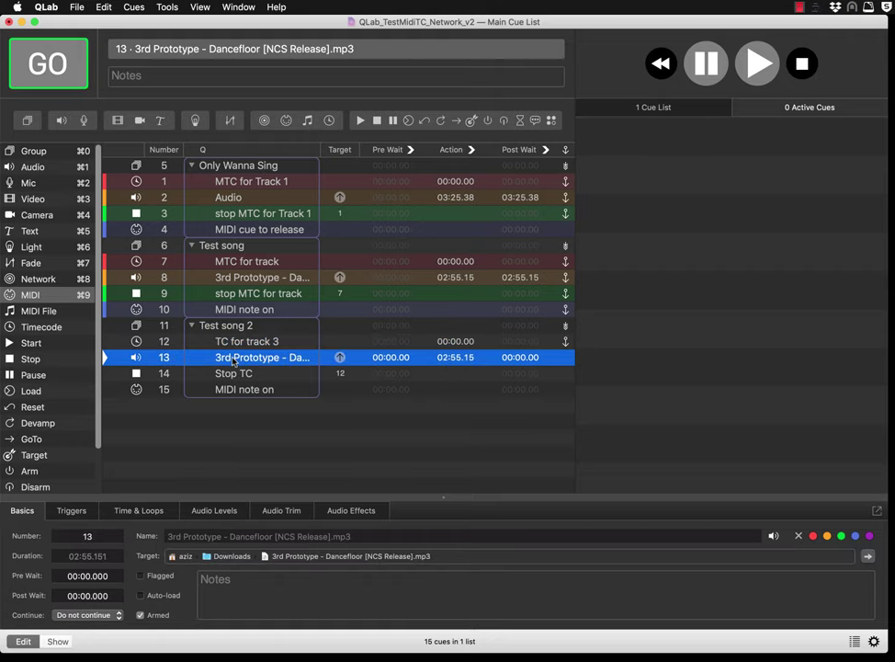
click(89, 615)
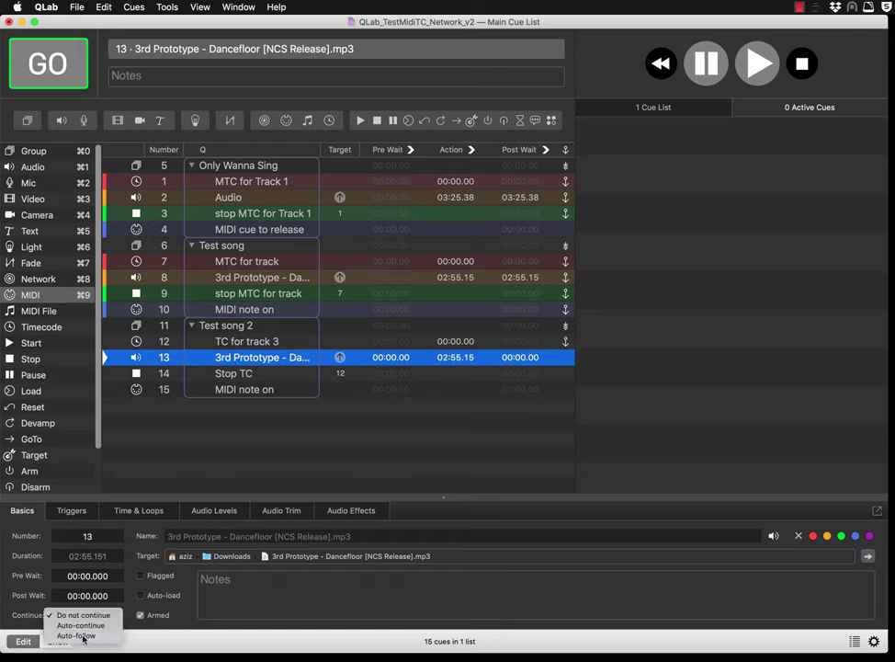
click(81, 635)
Set the continue mode of the Stop TC cue and MIDI cue 15 to Auto-follow.
click(236, 374)
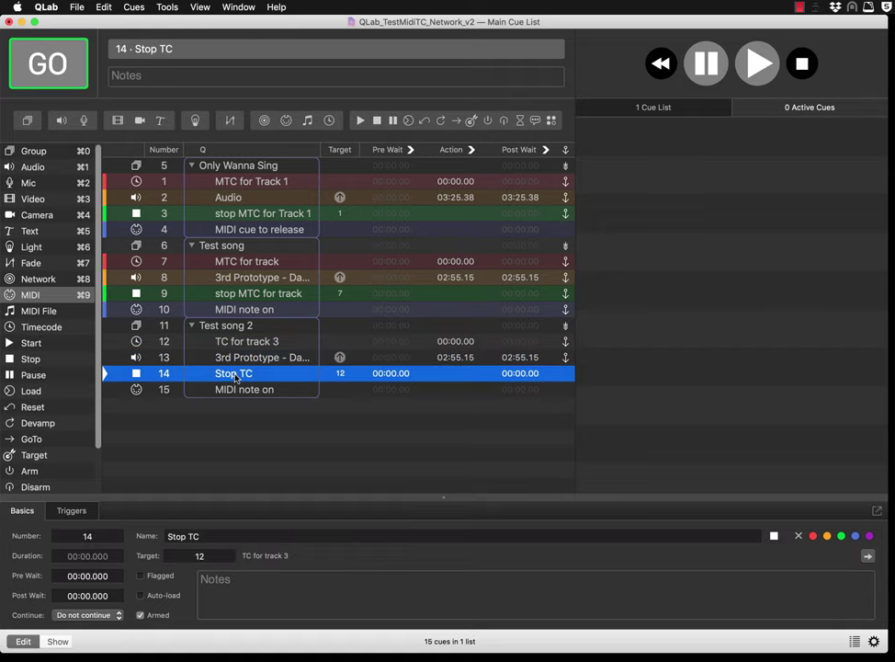
click(92, 615)
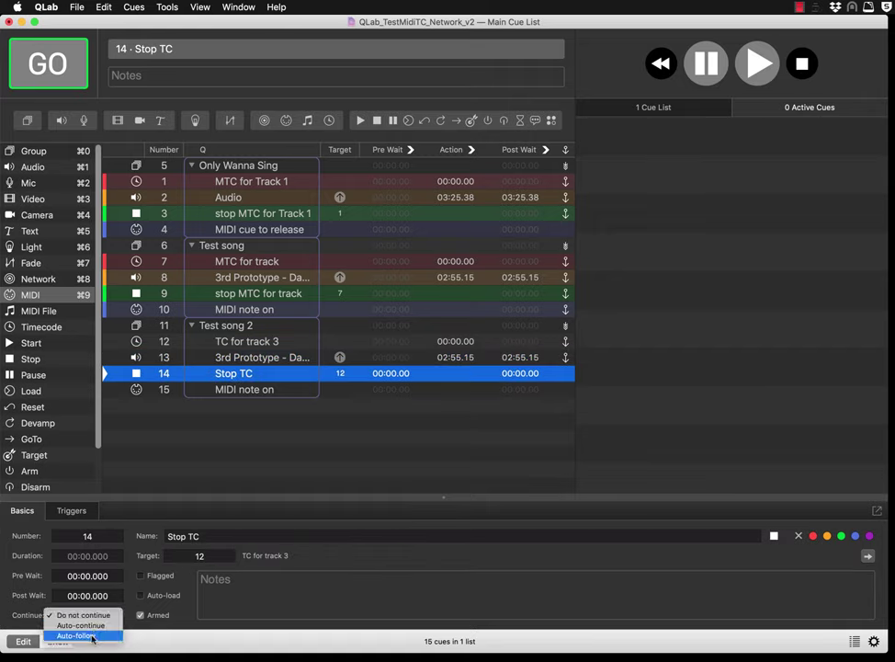
click(92, 635)
click(221, 390)
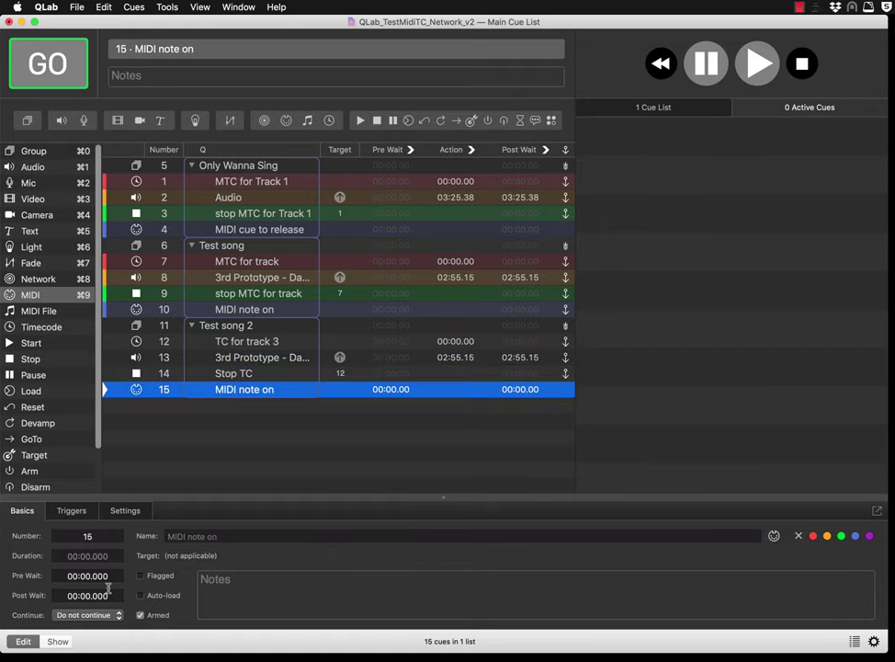
click(88, 615)
click(91, 641)
Run the Test song 2 group cue as a test and jump its audio playback ahead toward the last part of the track.
click(247, 331)
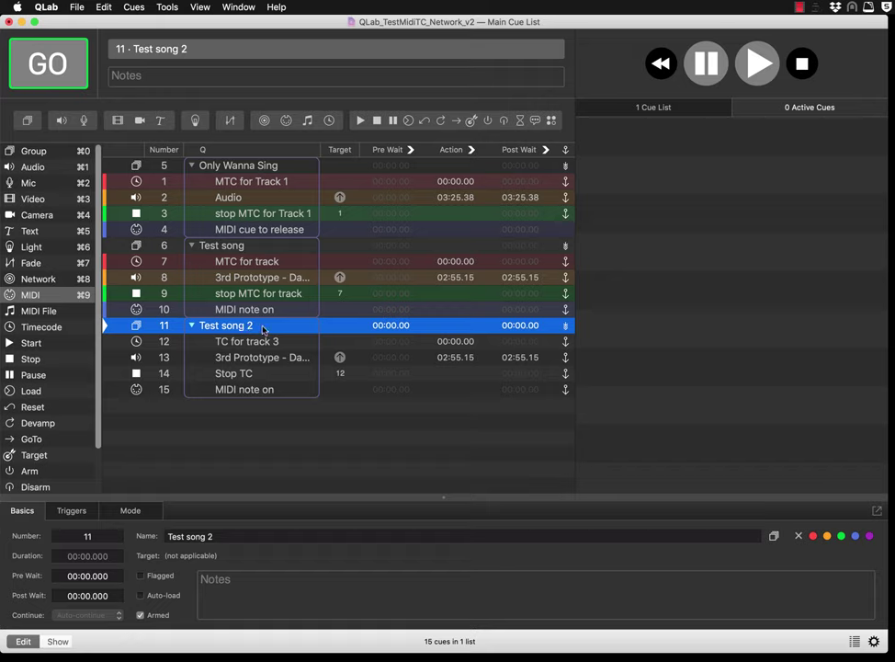
key(space)
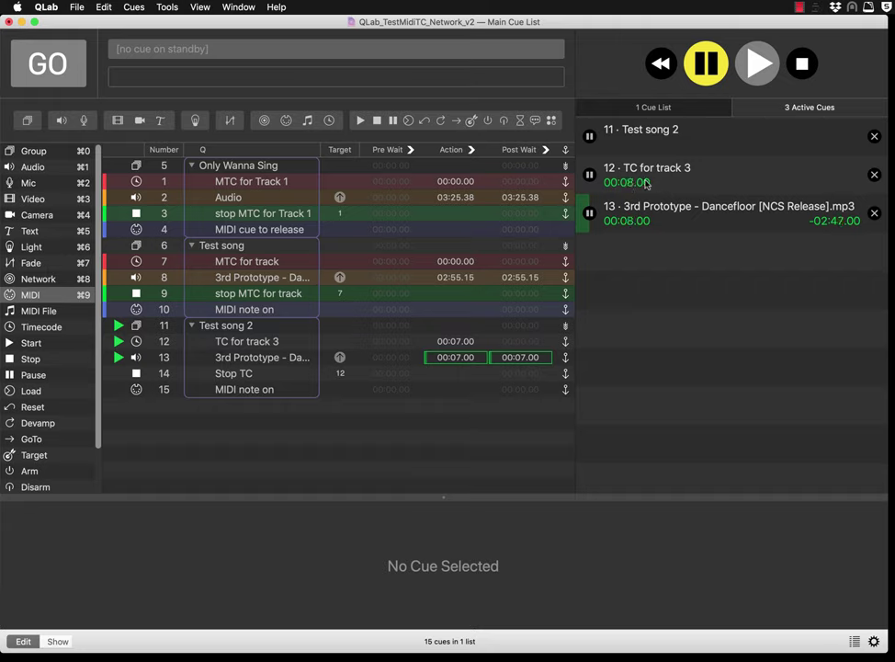
key(XF86AudioRaiseVolume)
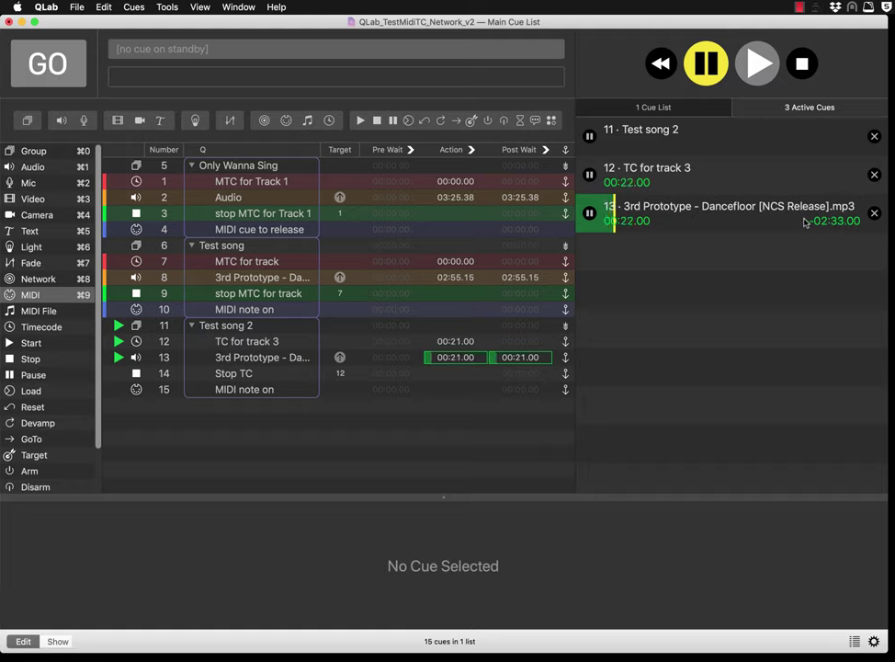
click(807, 222)
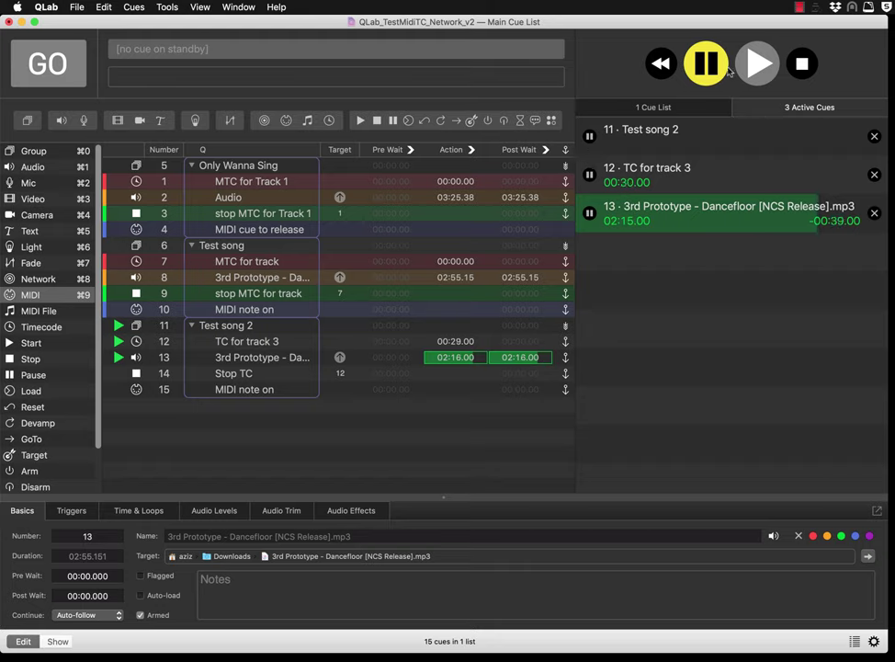
Pause and resume the running Test song 2 group to test its transport, then stop all active cues.
click(588, 136)
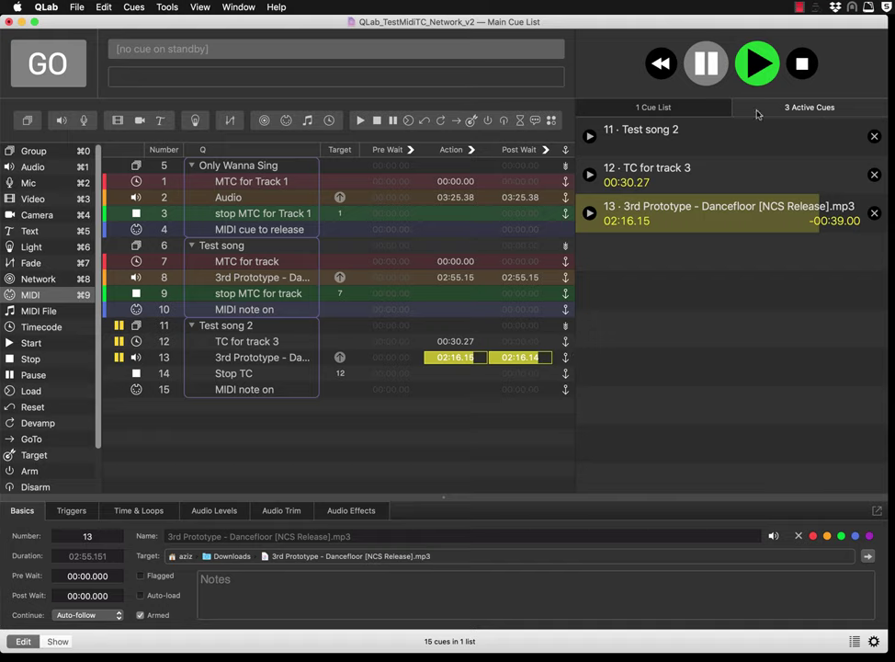
key(bracketright)
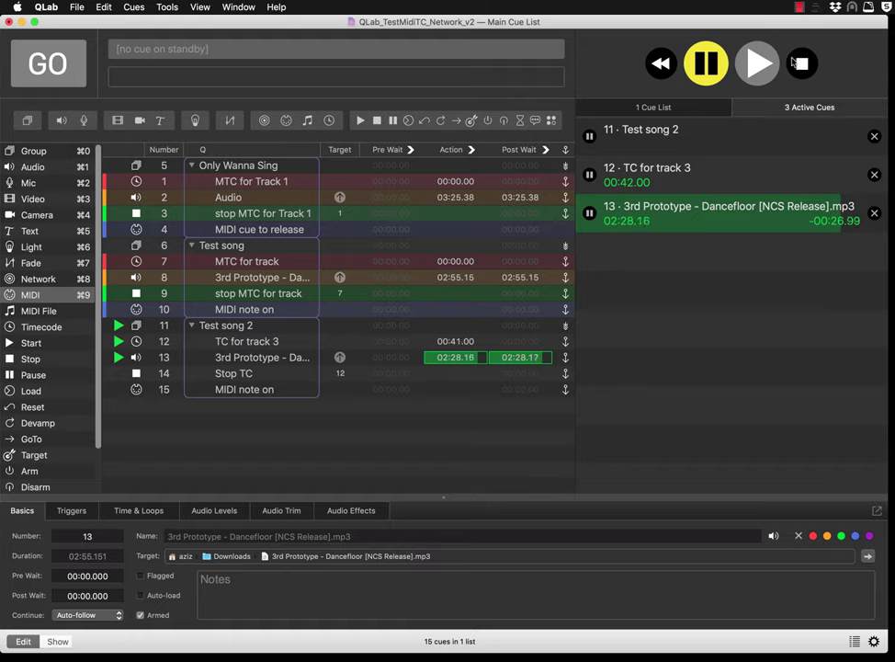
click(802, 64)
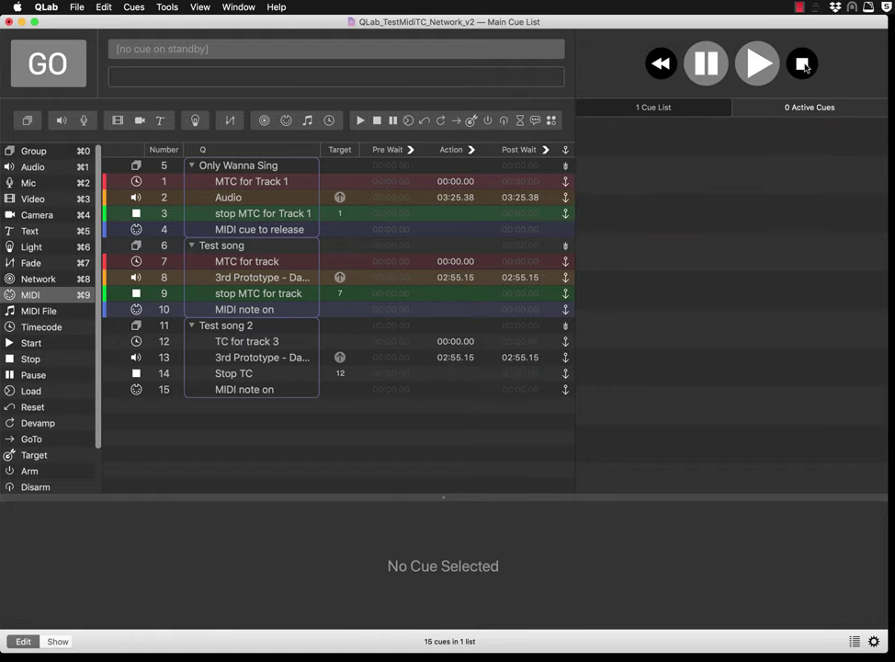
Choose "1 - Network Session 1" as the MIDI timecode destination of cue 12, TC for track 3.
click(235, 325)
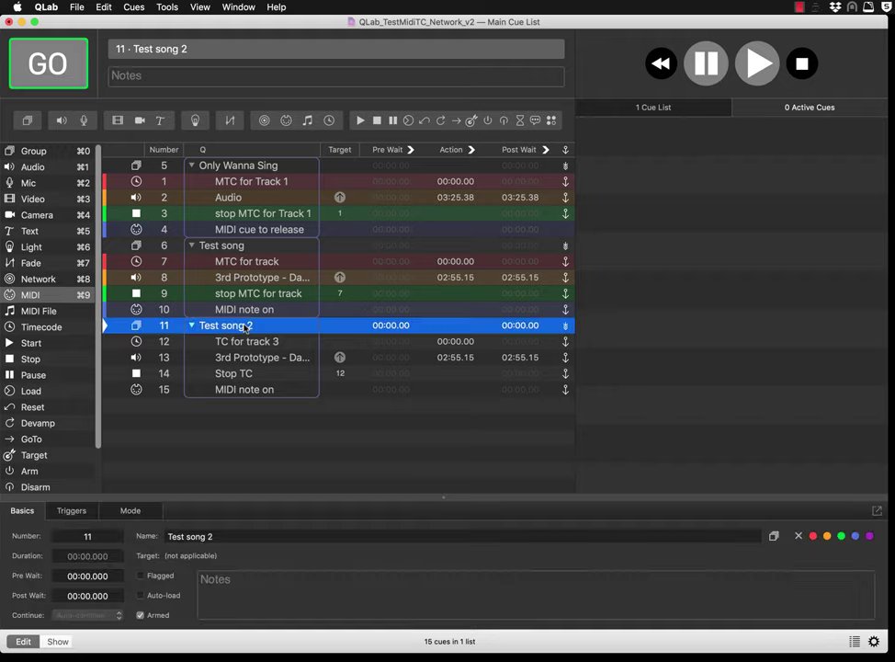
click(244, 342)
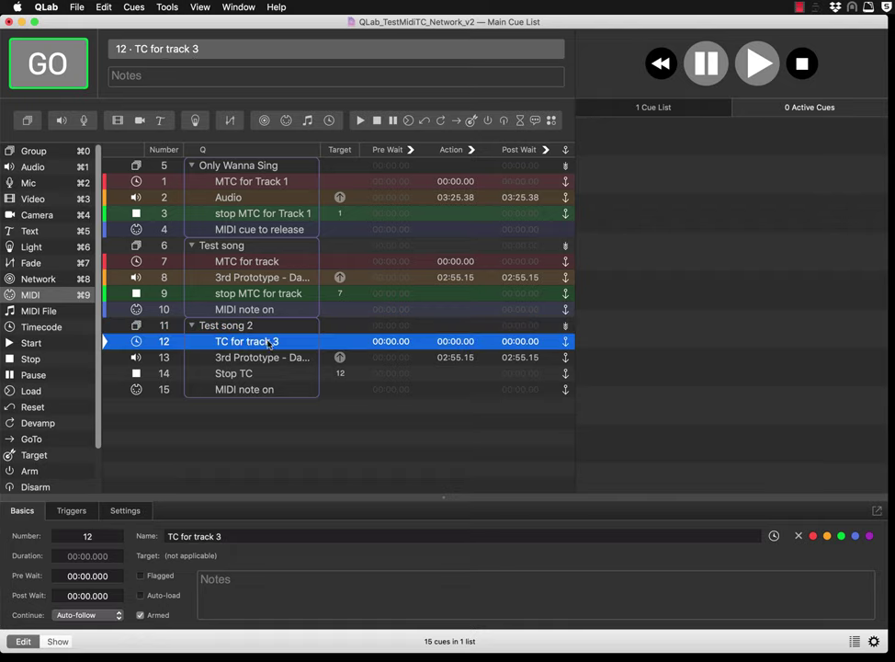
click(120, 511)
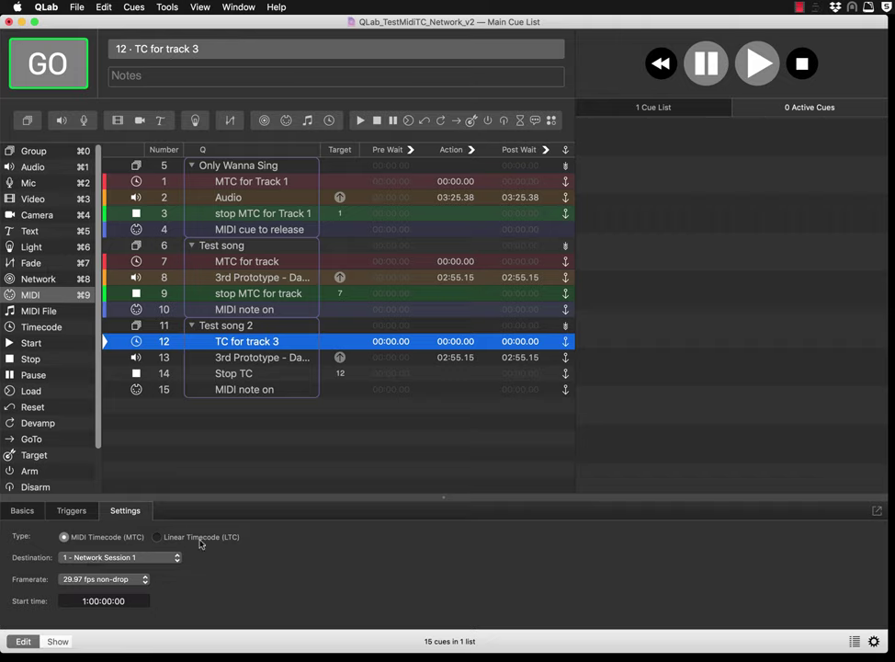
click(99, 558)
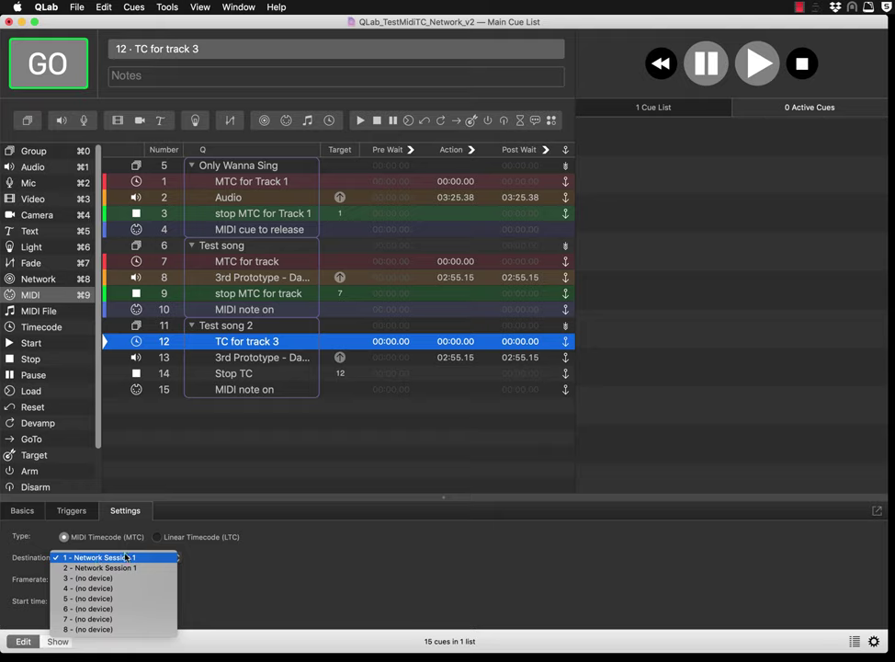
click(134, 558)
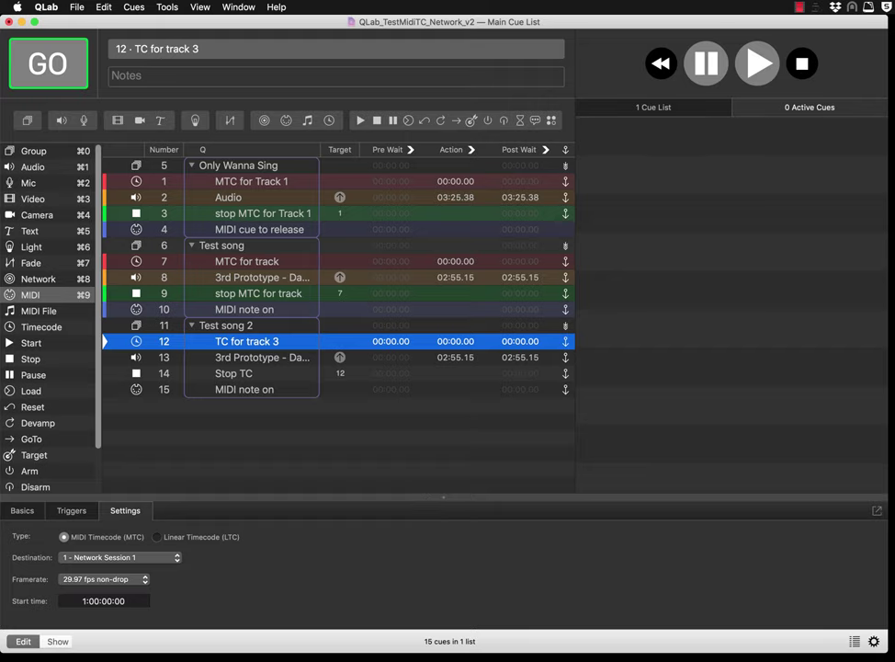
Review the Session 1 network MIDI configuration in Audio MIDI Setup and close its windows.
drag(533, 260, 447, 226)
click(552, 243)
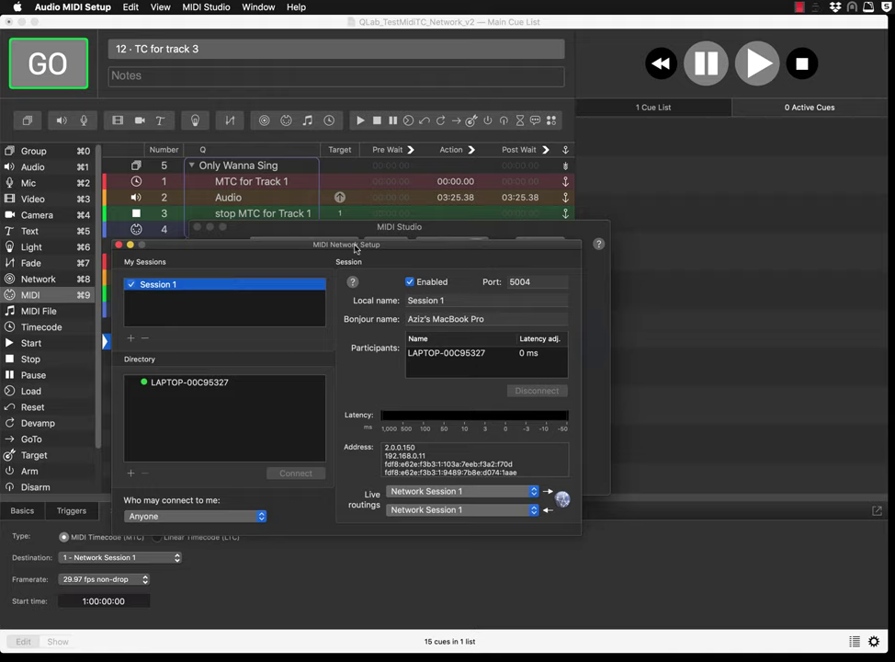
click(117, 246)
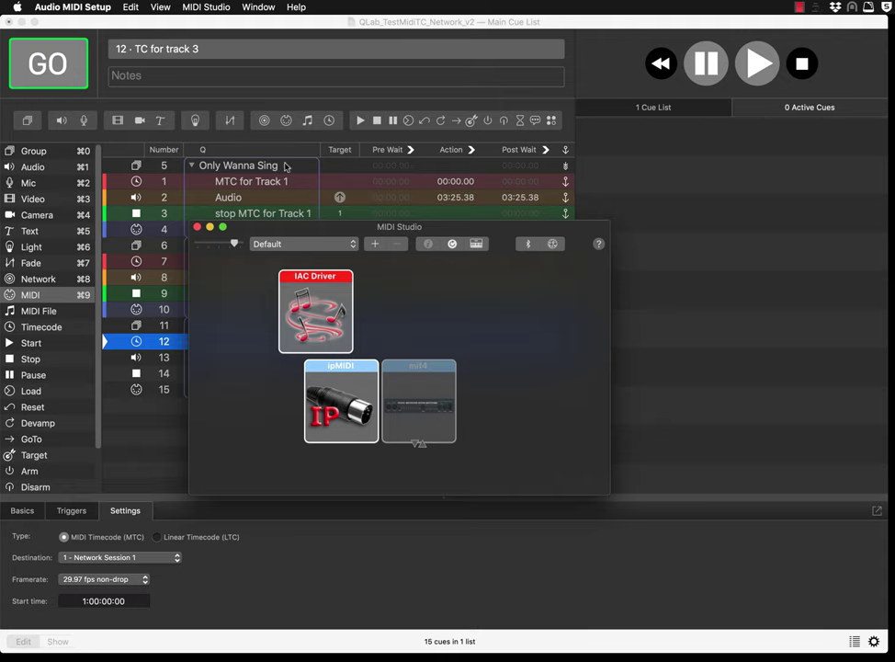
click(197, 227)
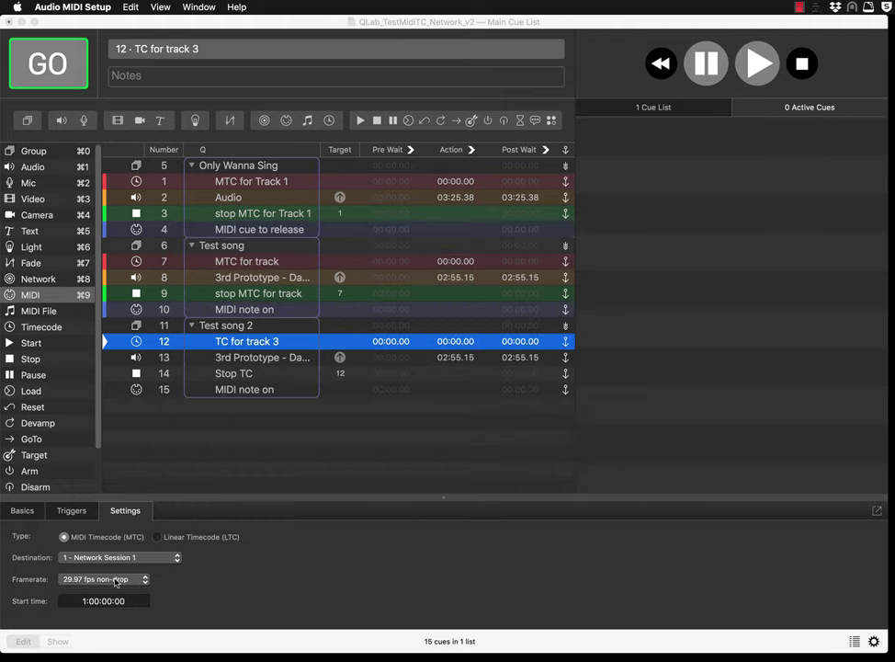
Set the framerate of timecode cue 12 to 30 fps non-drop and compare it with the settings of timecode cue 7.
click(115, 579)
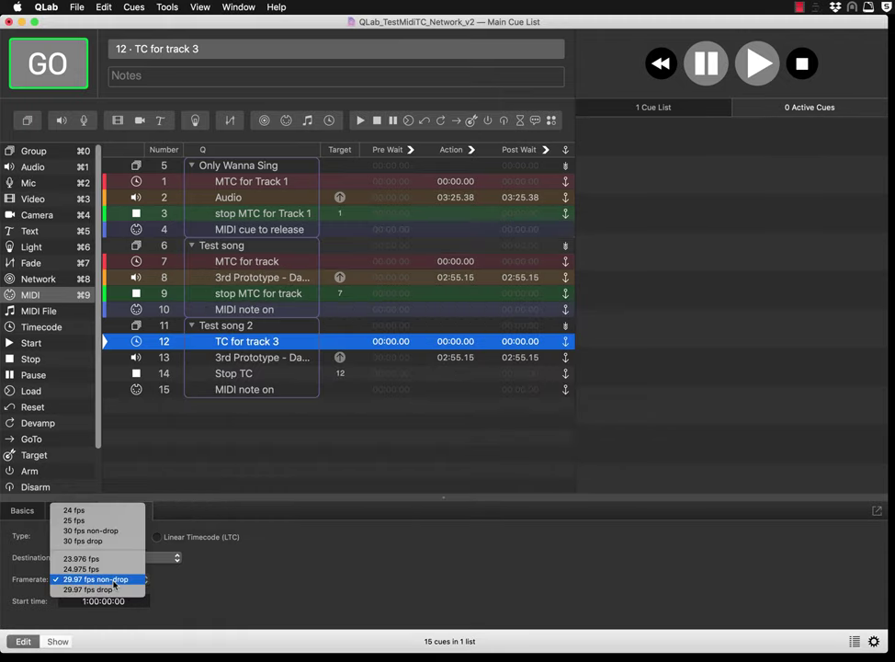
click(99, 531)
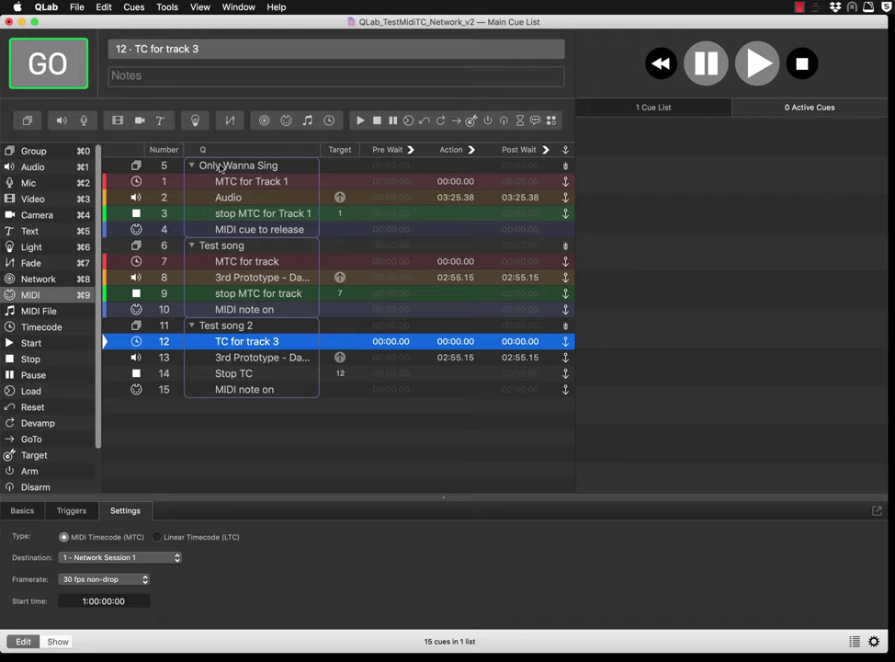
click(235, 246)
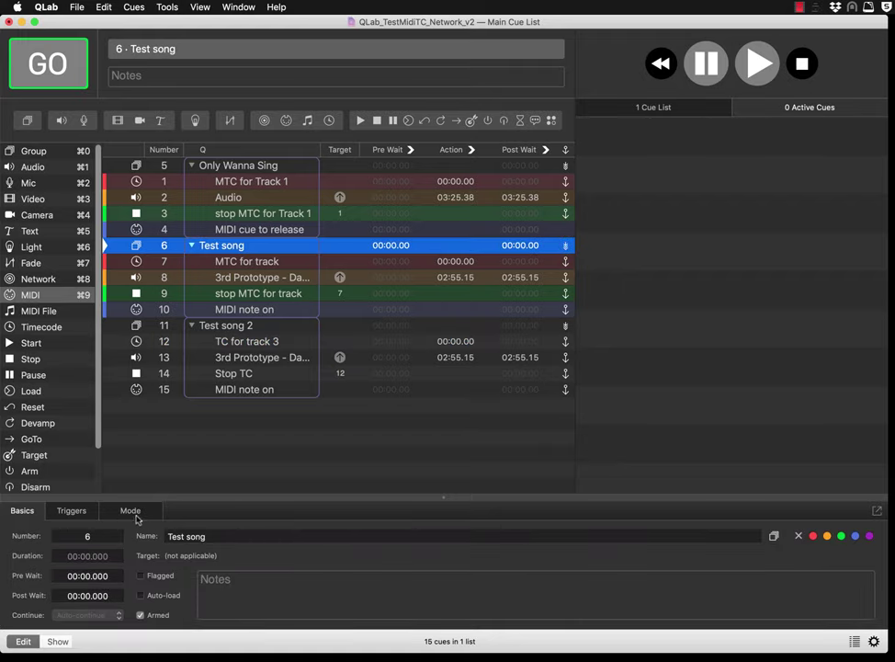
click(264, 261)
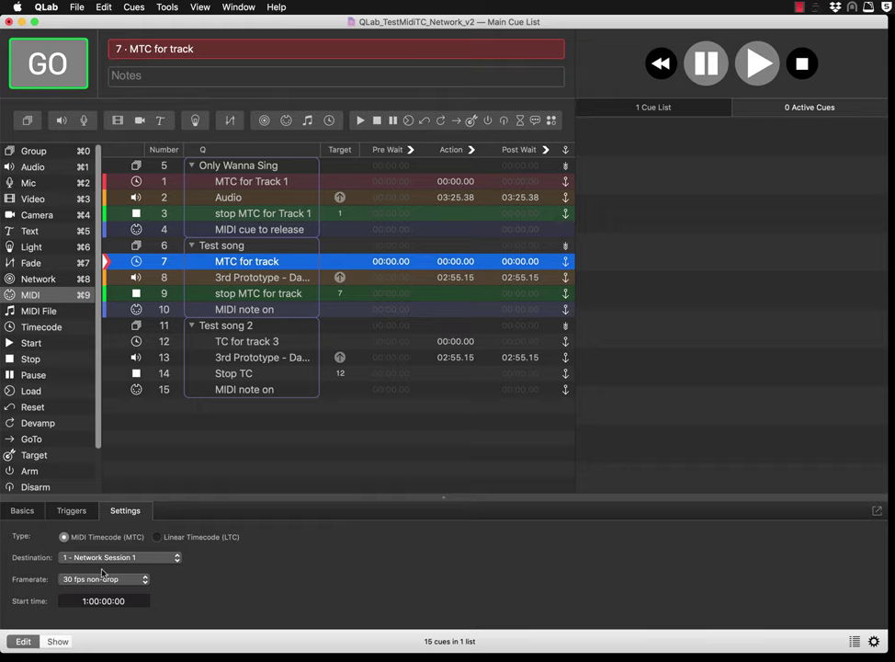
Set the start time of timecode cue 12 to 2:00:00:00 and compare it with the start time of timecode cue 7.
click(221, 327)
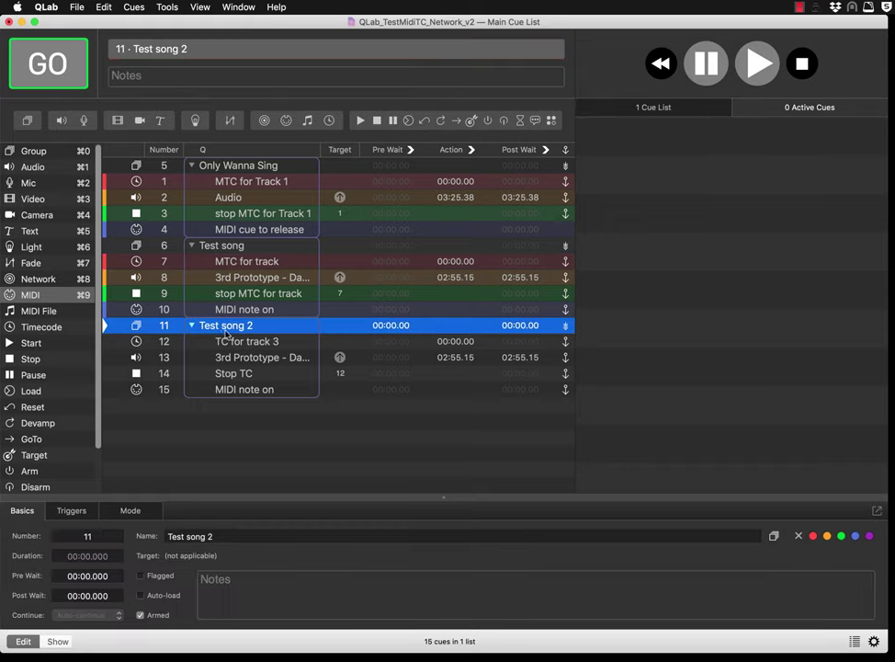
click(226, 341)
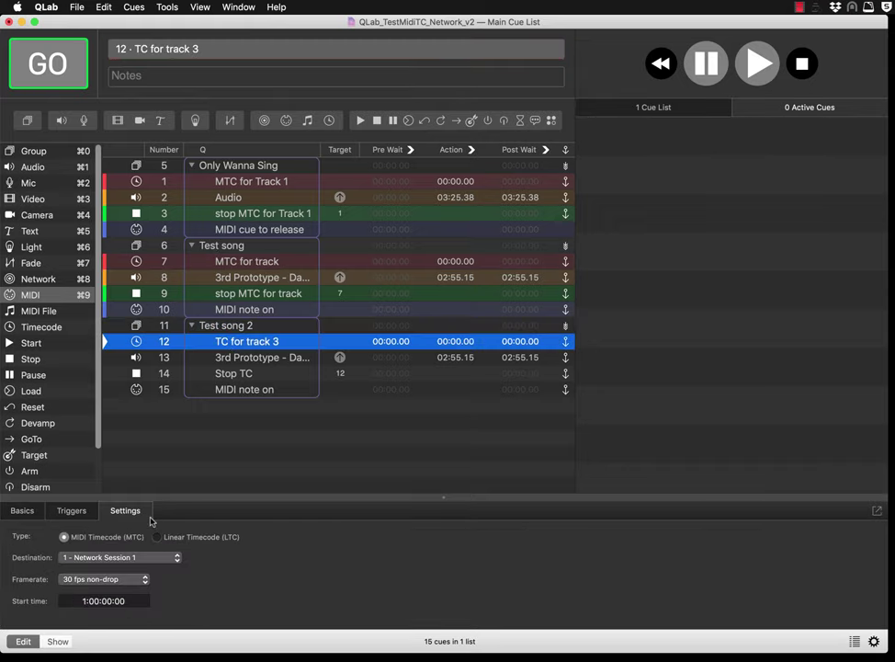
click(85, 602)
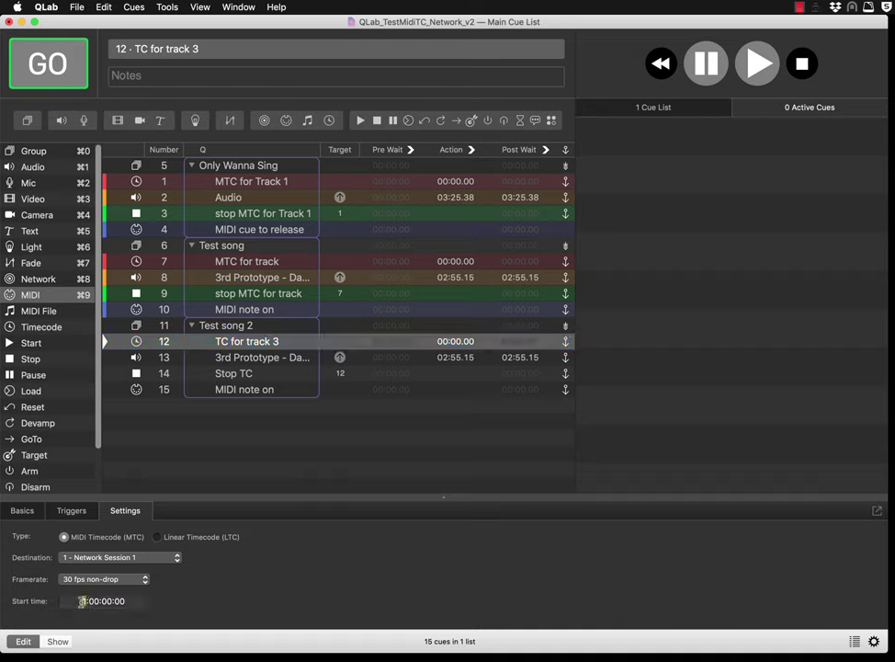
text(2)
click(246, 263)
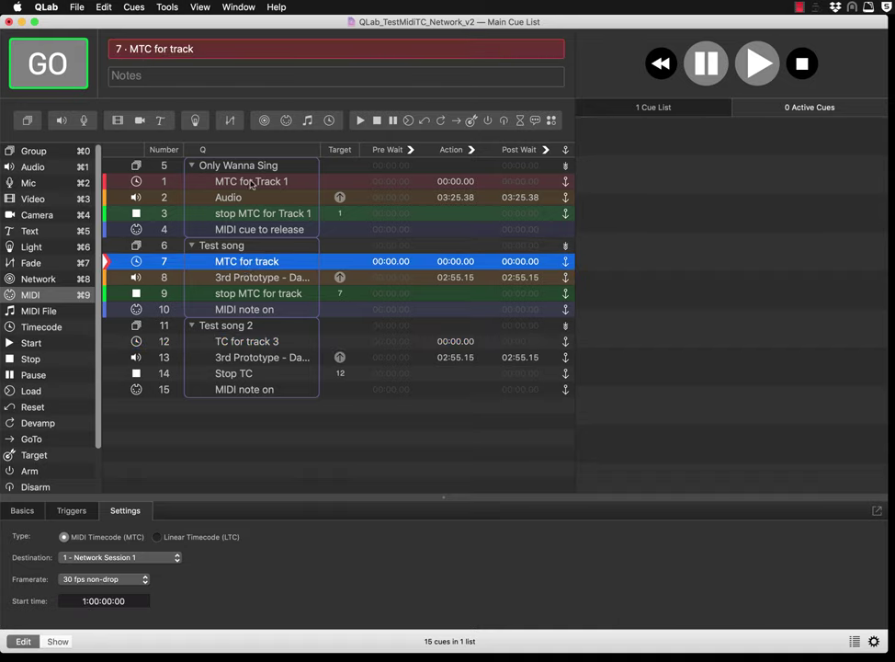
click(226, 344)
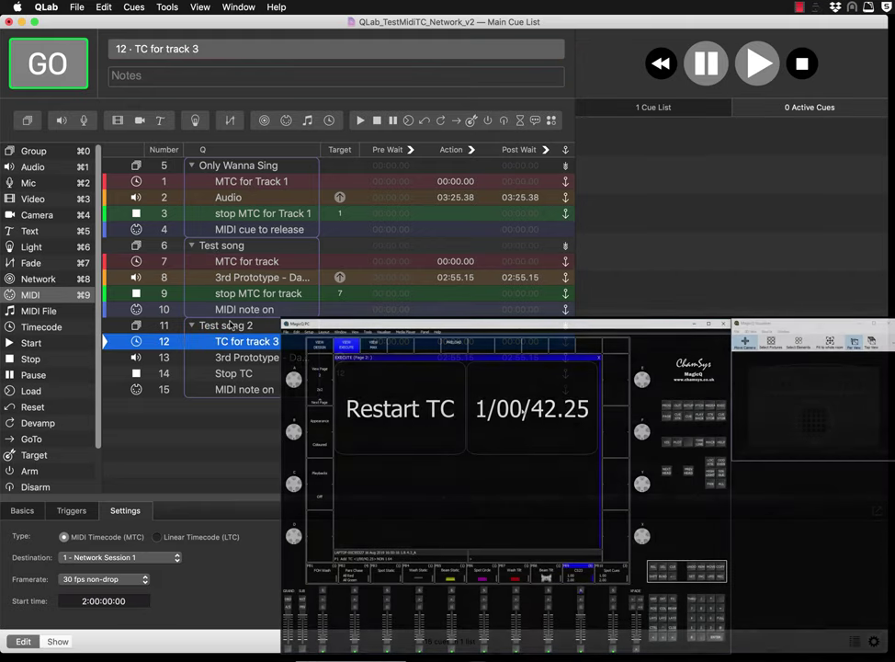
Restart the timecode in MagicQ and test-run the Test song 2 group cue for about 25 seconds before stopping it.
click(226, 328)
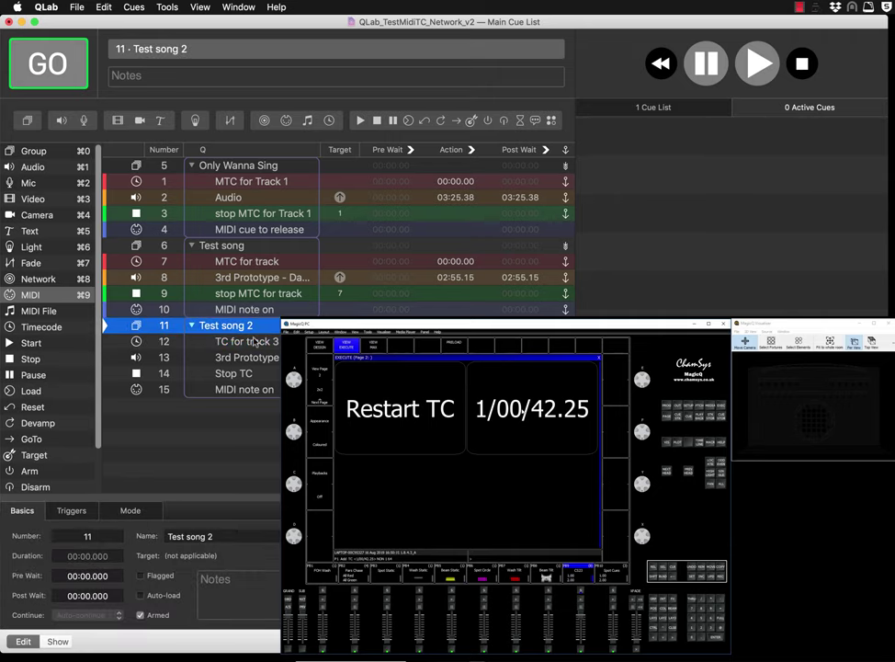
click(383, 430)
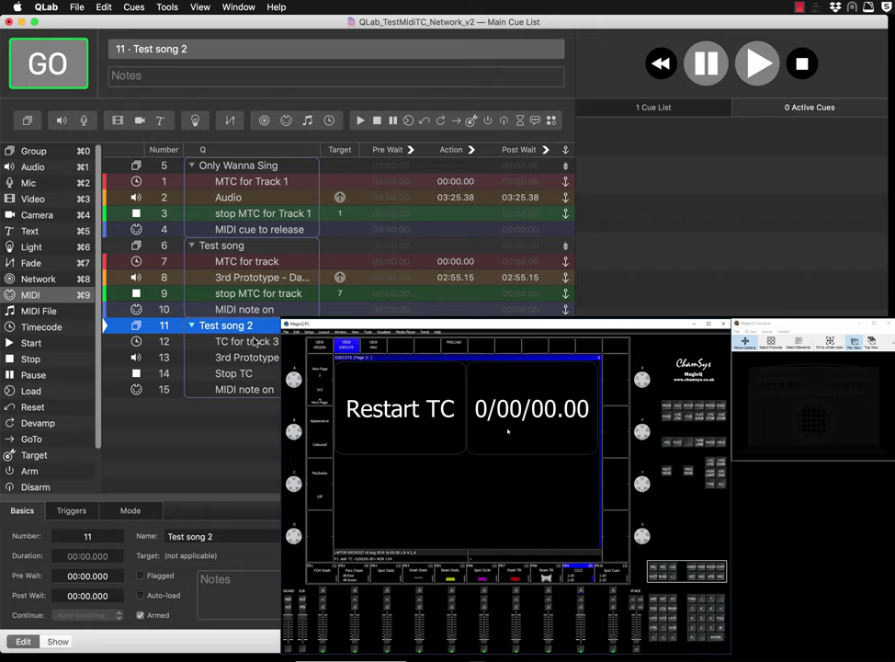
key(space)
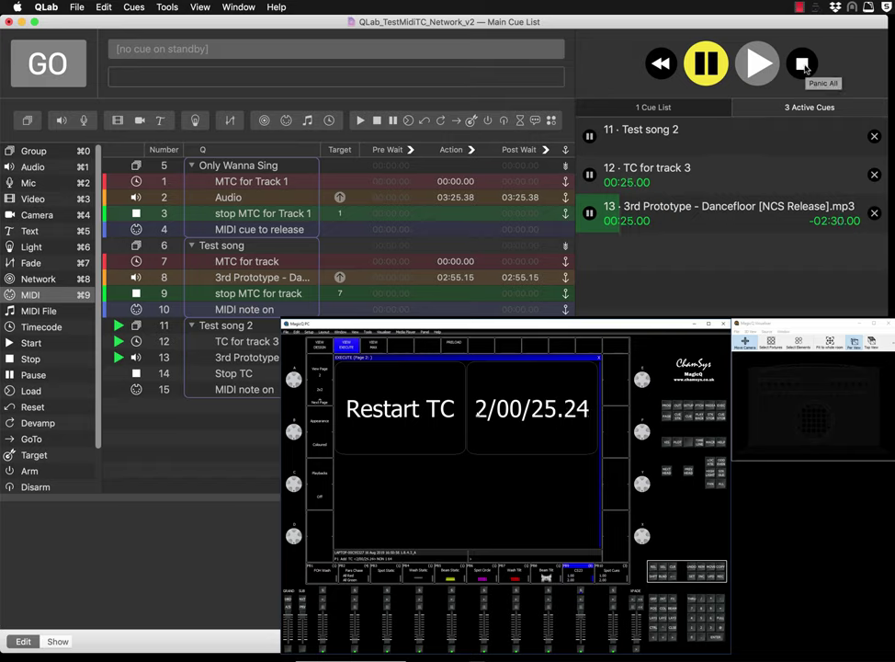
click(803, 66)
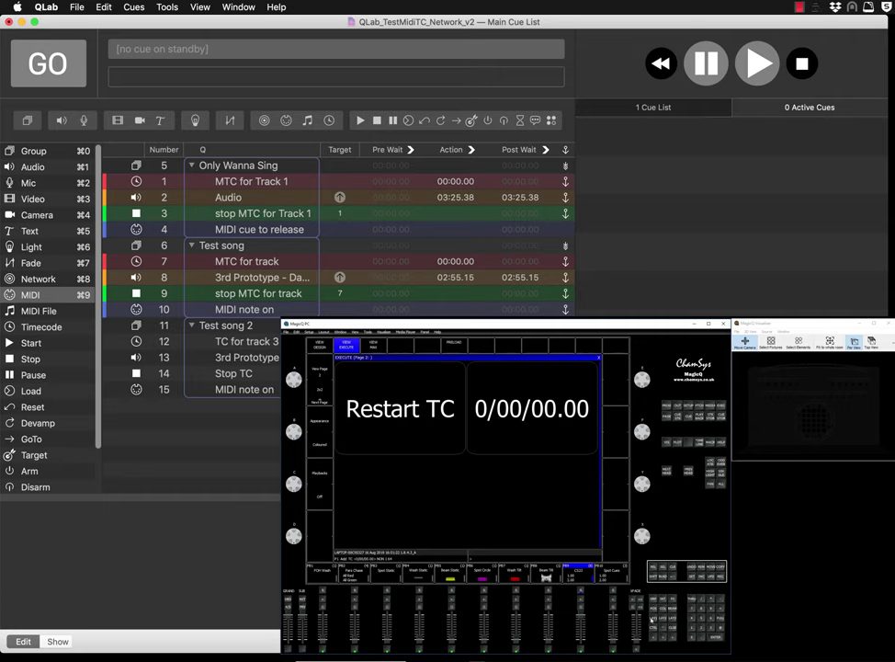
Open cue stack CS23 in MagicQ and set the fade time of cues 2.00 through 8.00 to 2 seconds.
click(652, 620)
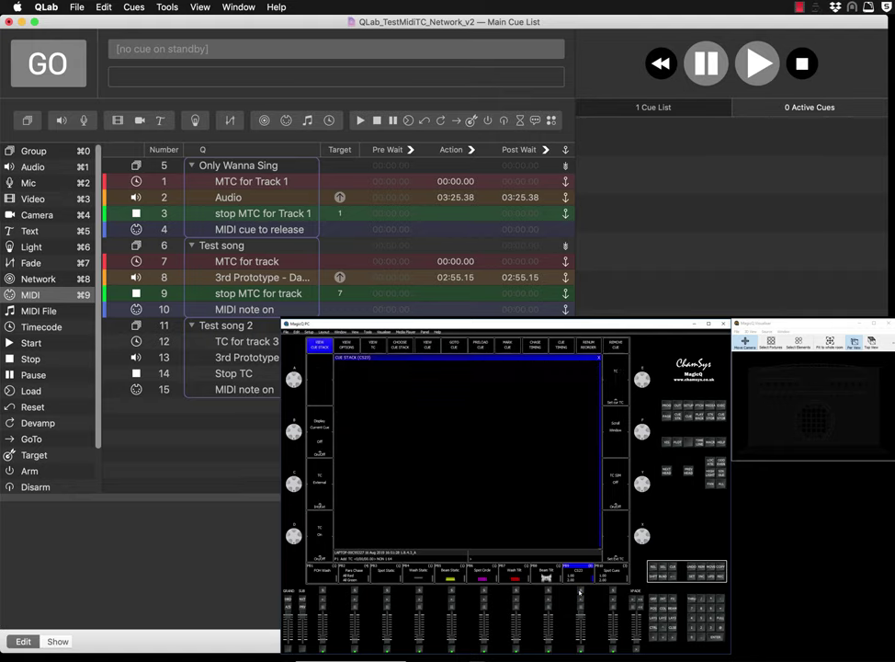
key(alt+s)
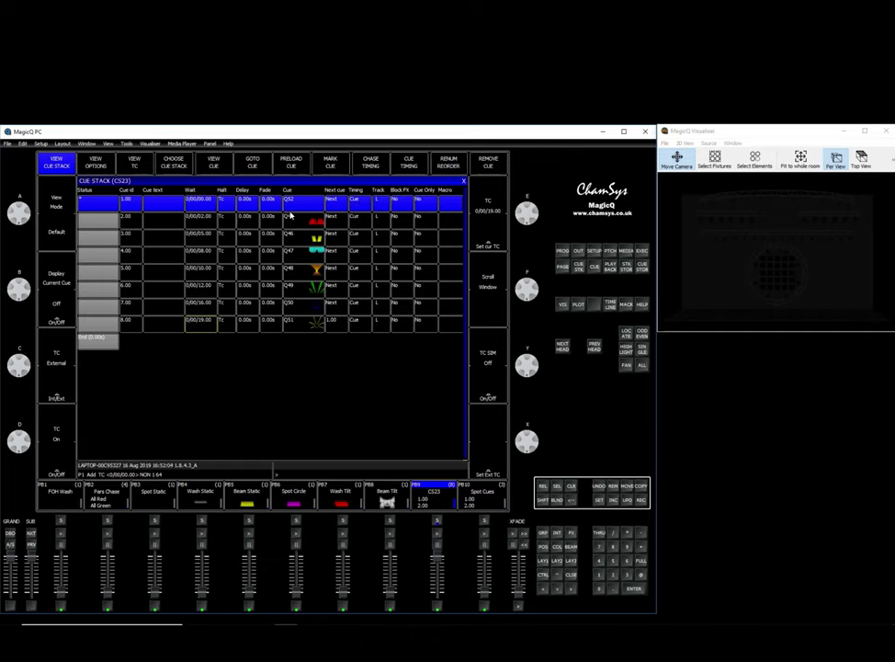
drag(272, 217, 268, 325)
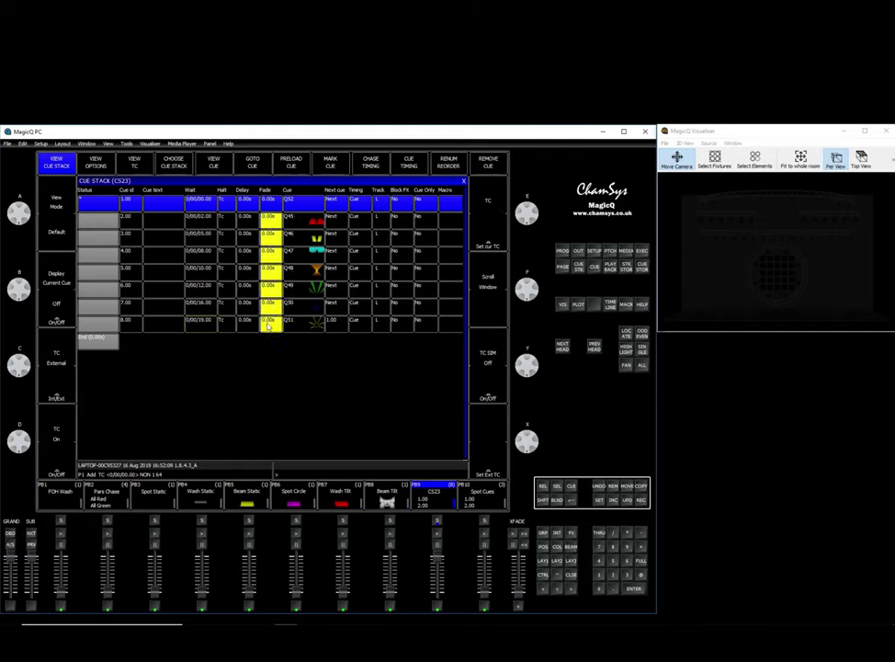
text(2)
key(Return)
View the halt type options for all cues in CS23 and leave them without changing the setting.
click(224, 193)
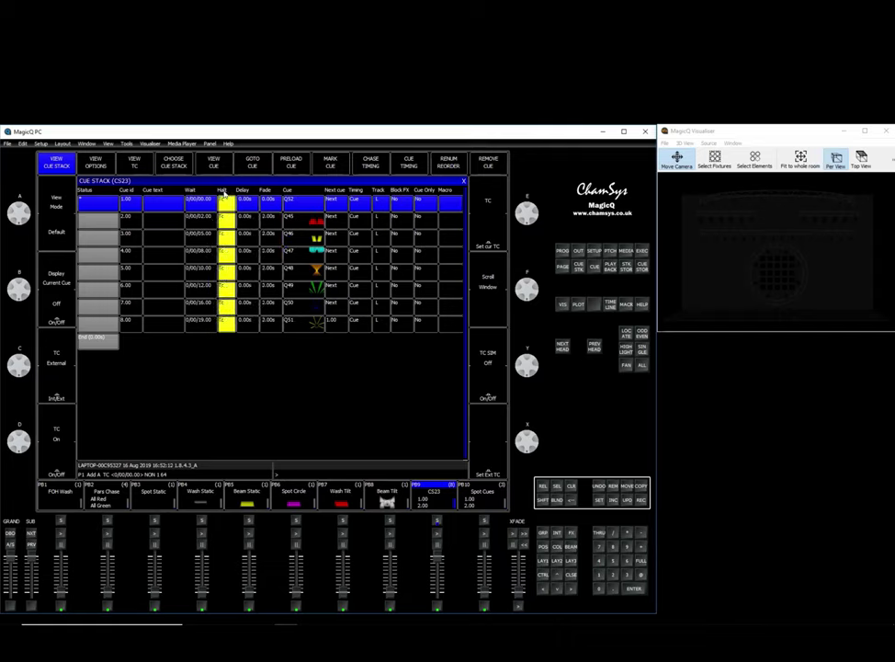
key(Return)
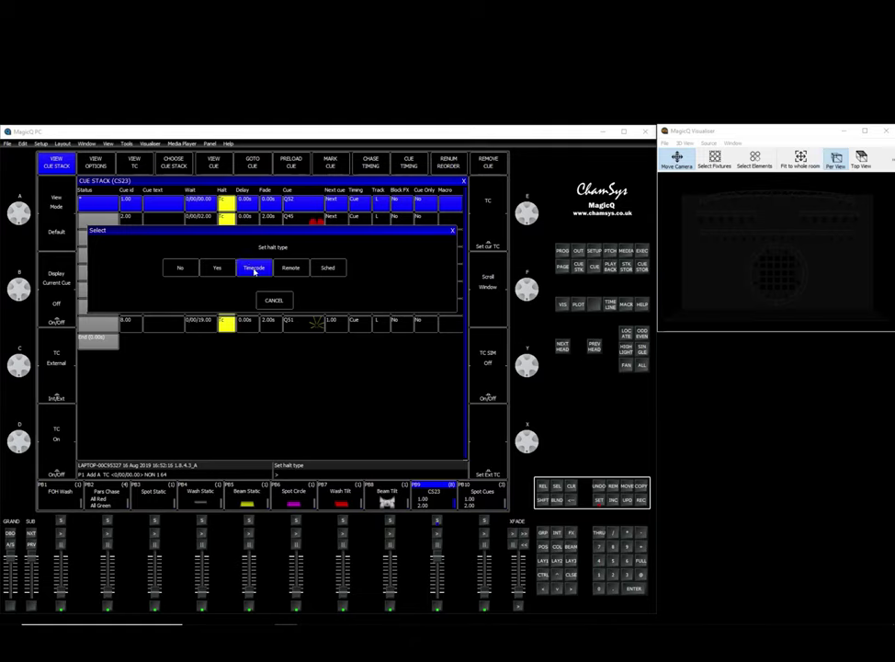
click(272, 300)
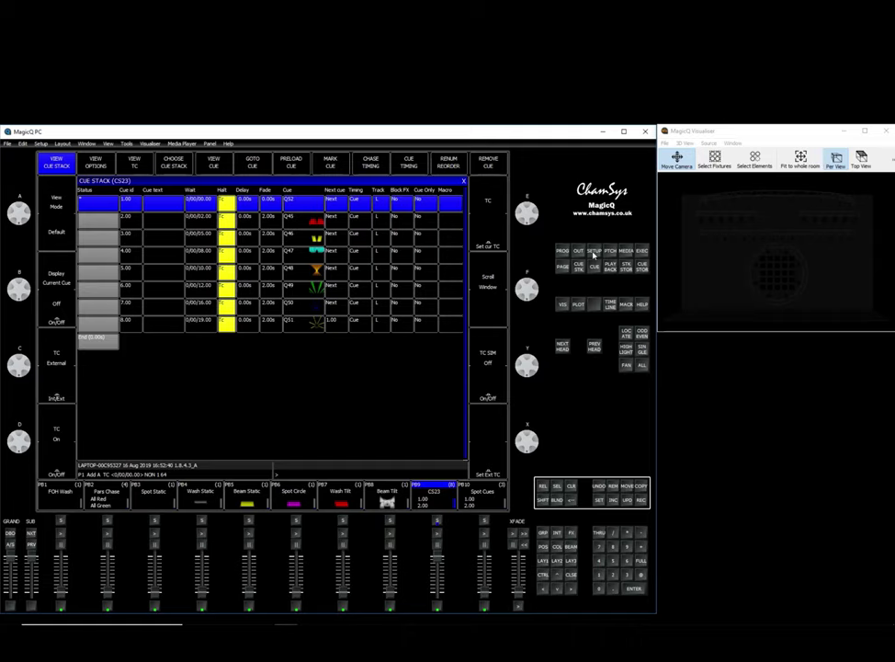
Open MagicQ's MIDI timecode settings and set the timecode frame type to SMPTE 30.
click(594, 252)
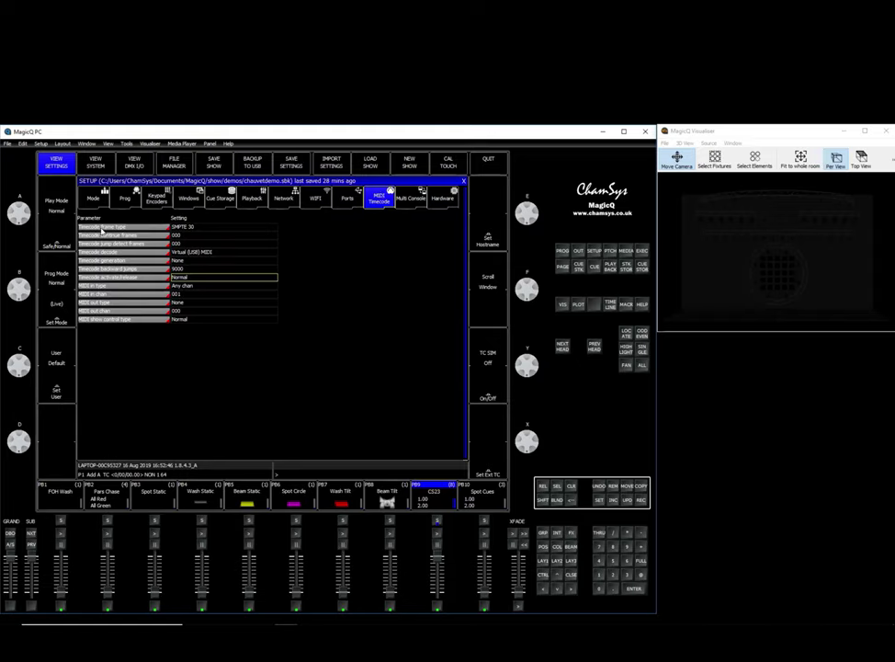
click(190, 230)
click(191, 231)
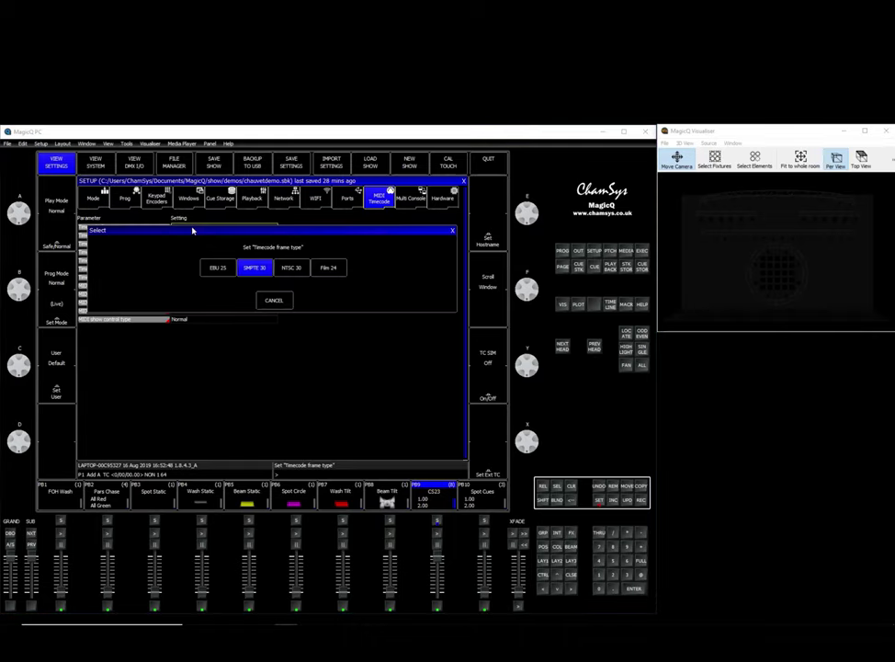
click(255, 268)
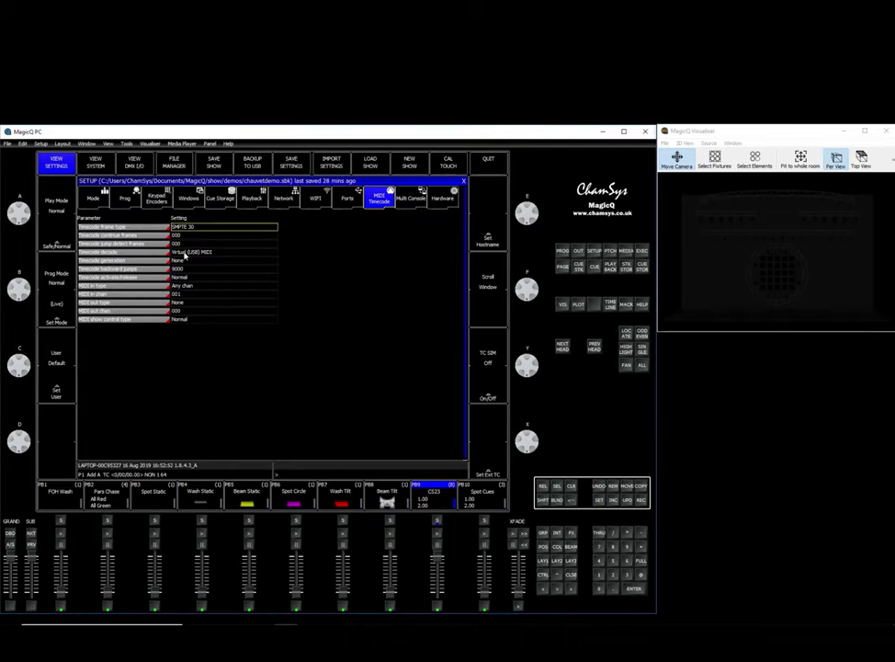
Set MagicQ's timecode decode source to Virtual (USB) MIDI.
click(185, 254)
click(185, 255)
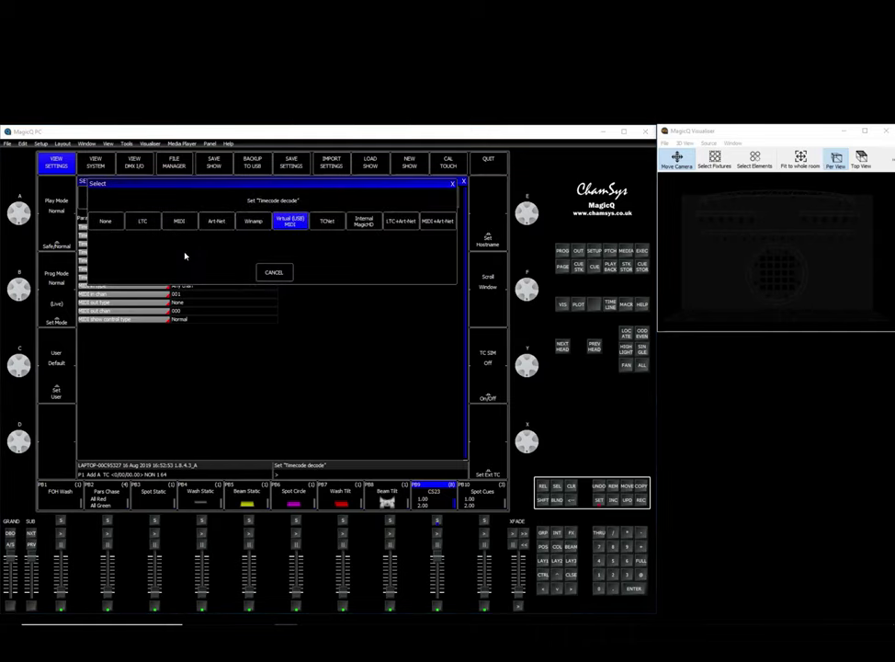
click(296, 224)
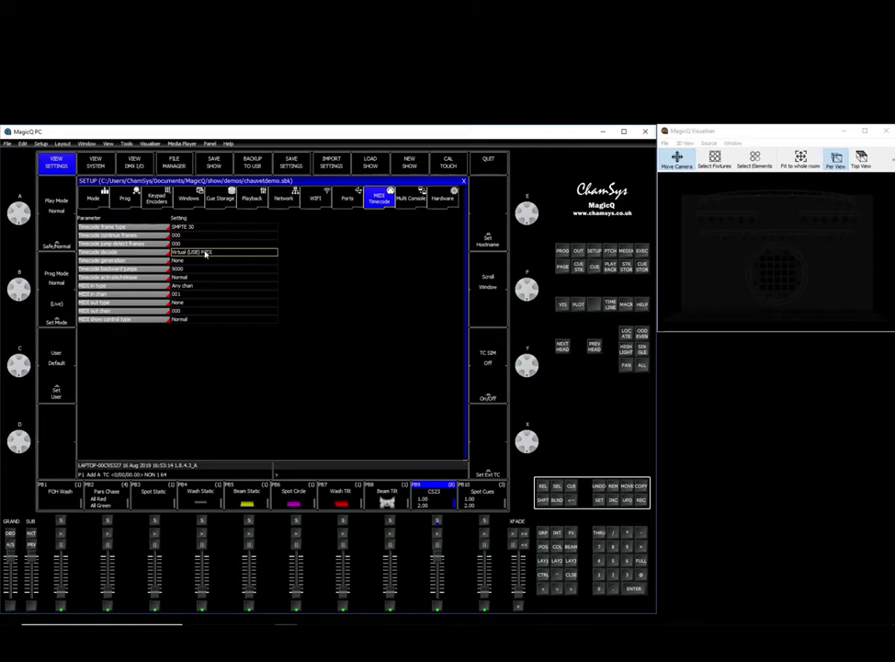
Keep the timecode decode source at Virtual (USB) MIDI and leave LAPTOP-00C95327 enabled as the Timecode & Beat Clock input device.
click(206, 254)
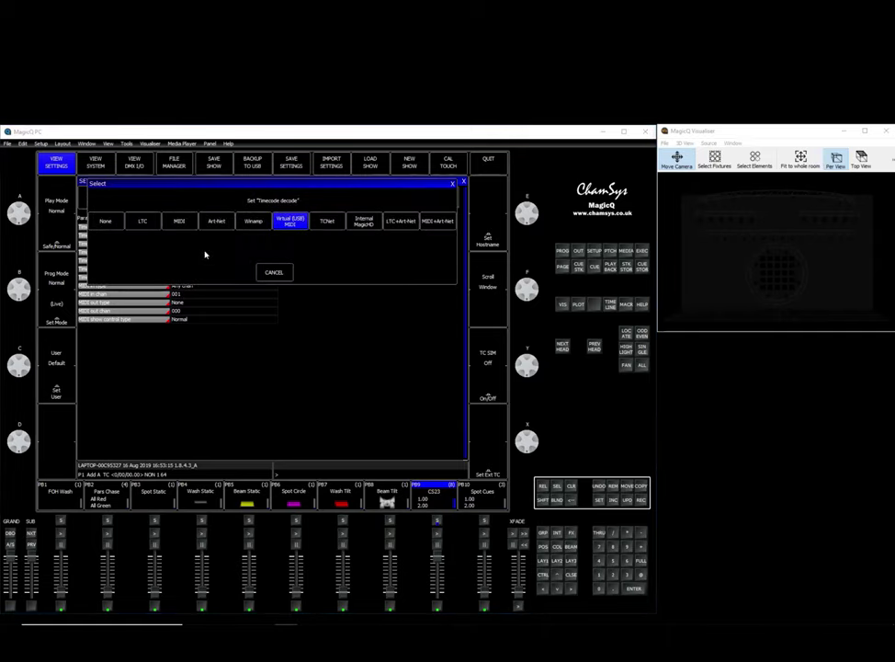
click(290, 221)
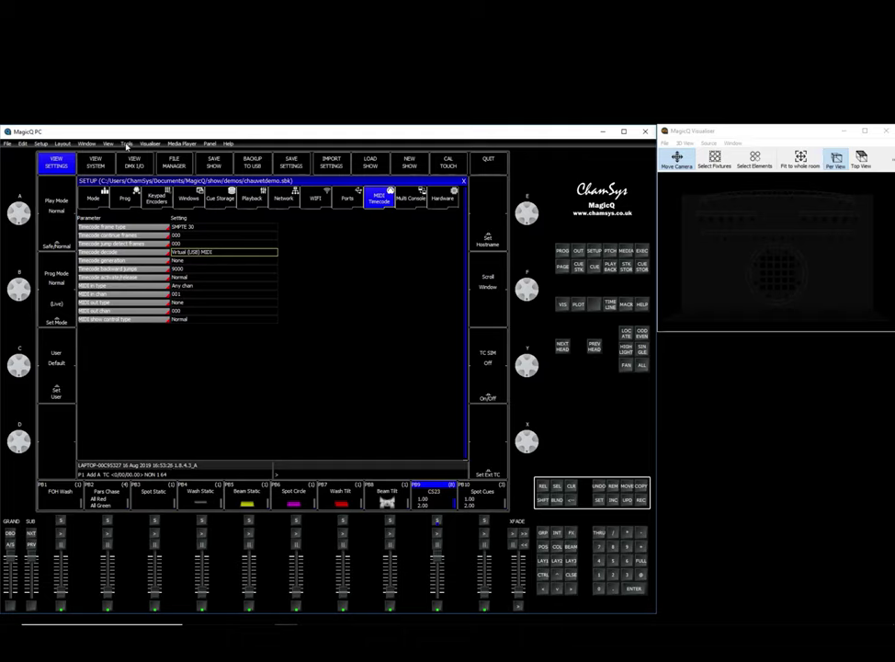
click(127, 145)
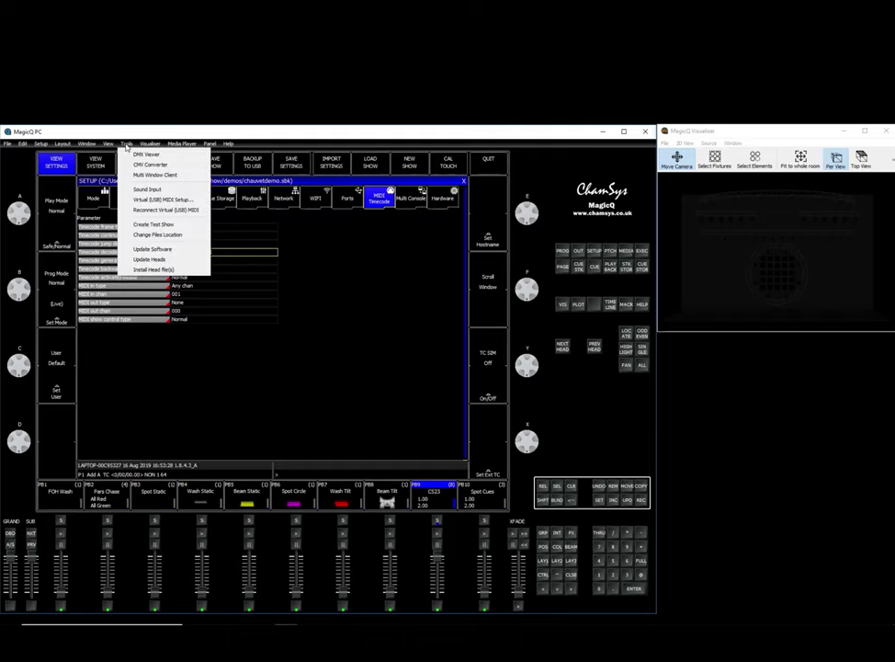
click(160, 200)
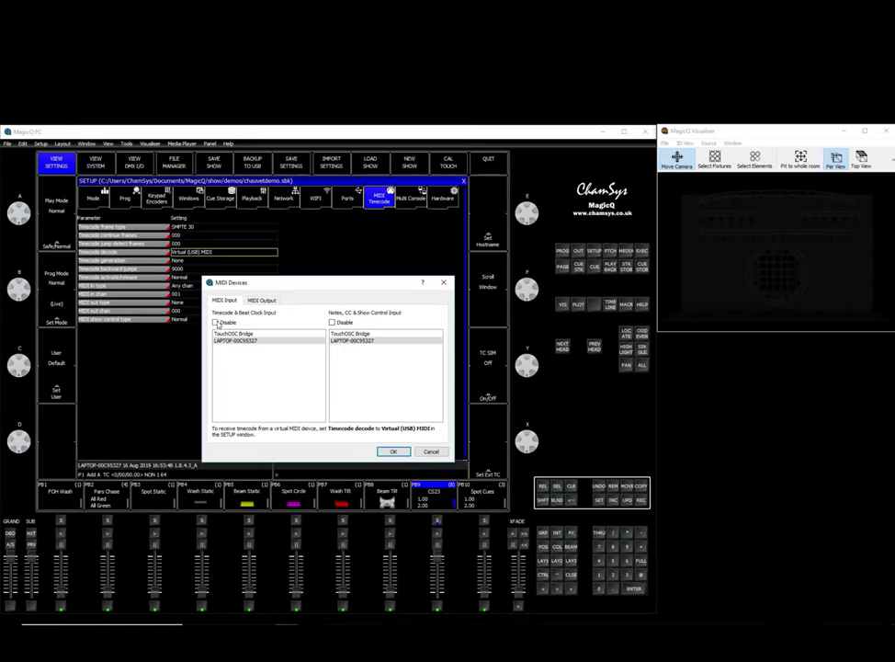
click(215, 322)
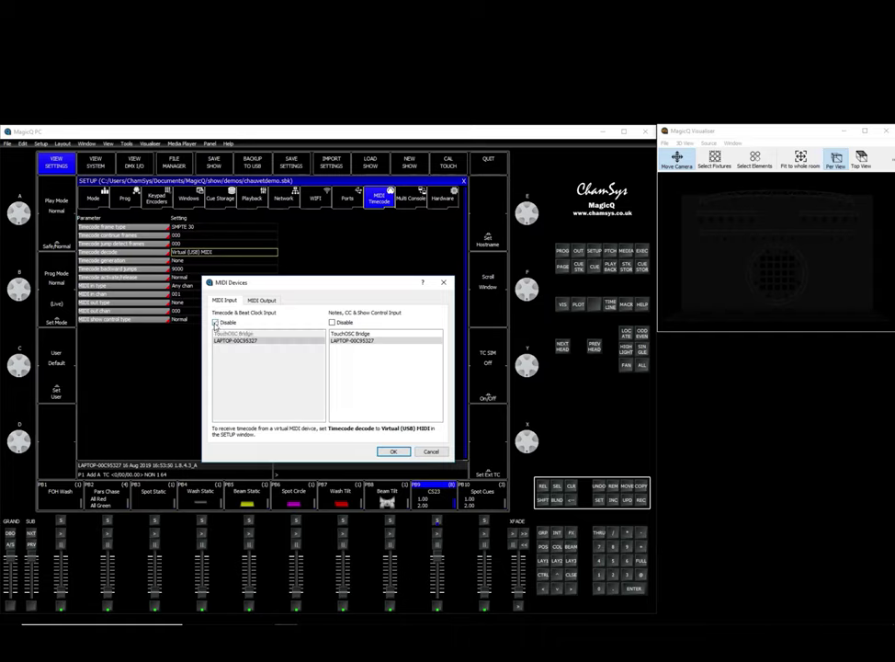
click(215, 323)
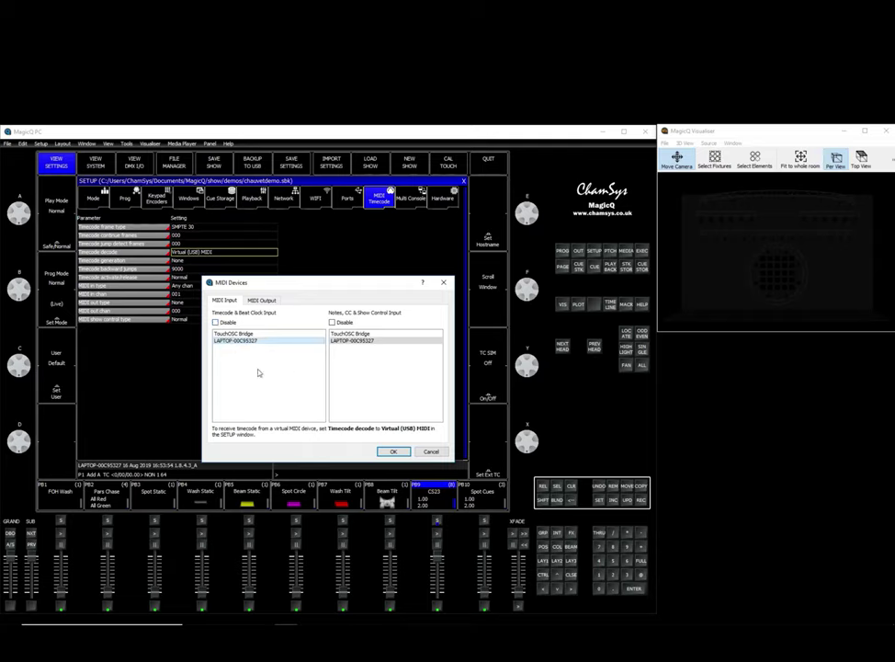
click(392, 451)
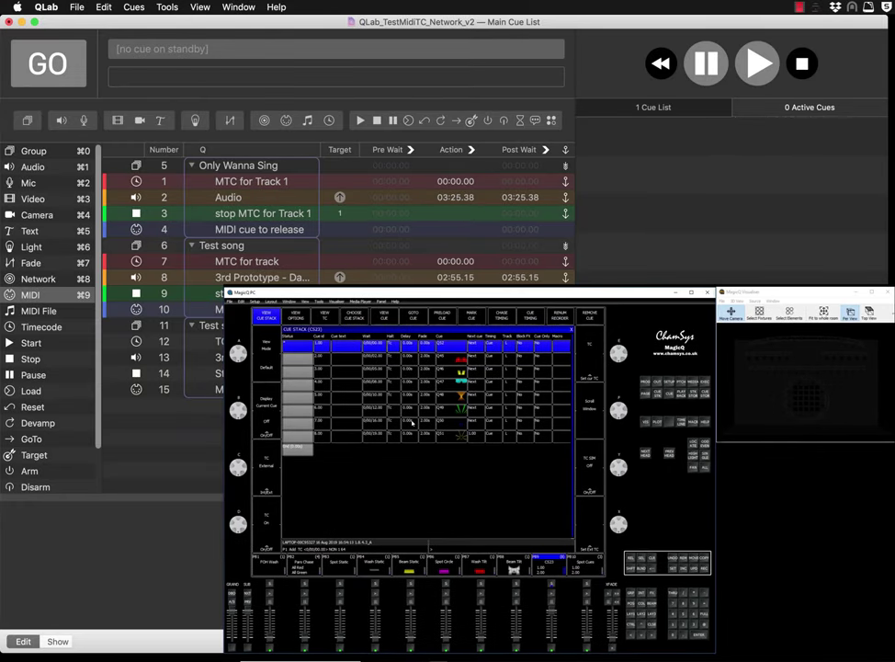
In QLab, review the mode and triggers of the Test song group and the timecode settings of its MTC for track cue.
click(245, 245)
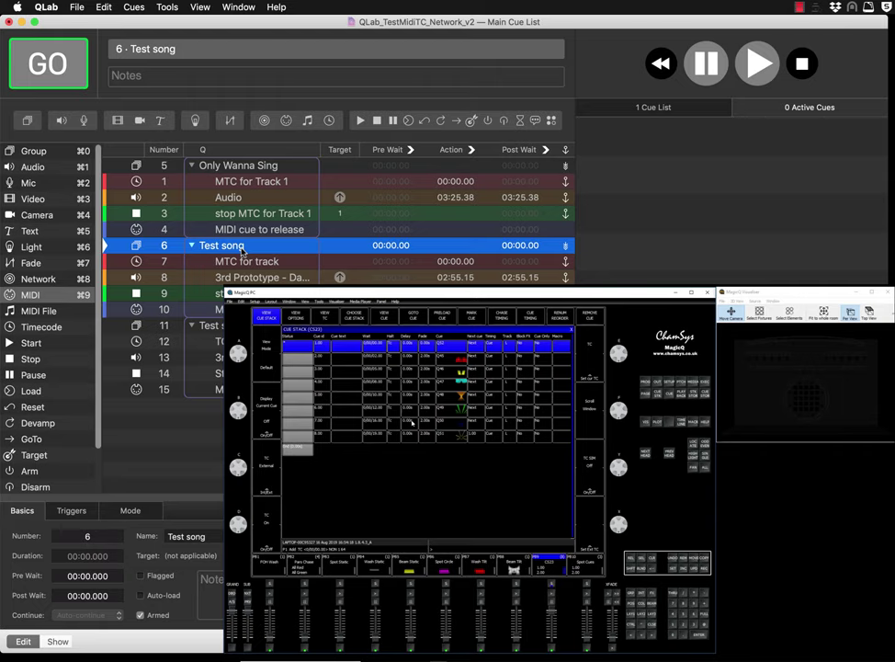
click(133, 513)
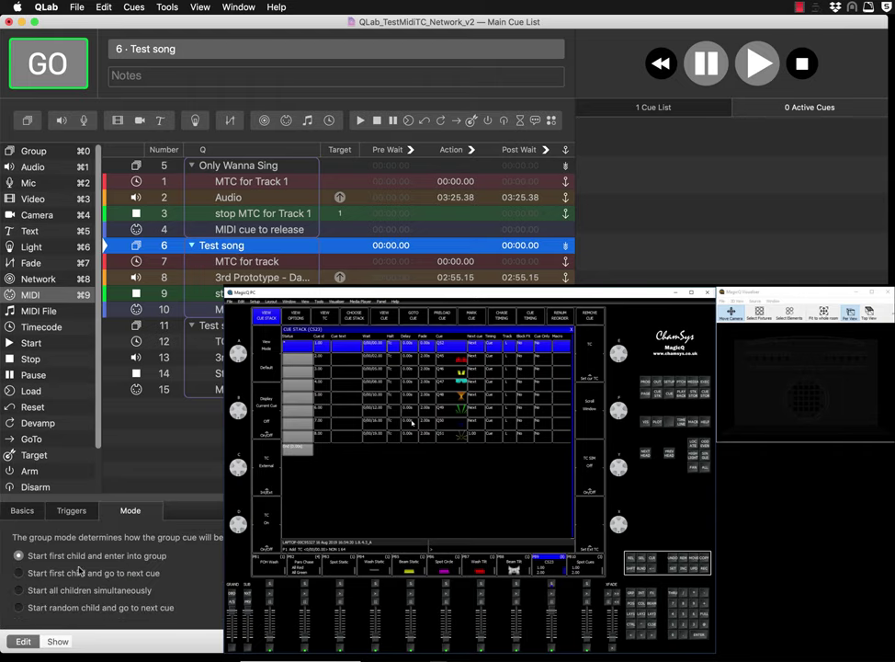
click(72, 510)
click(262, 266)
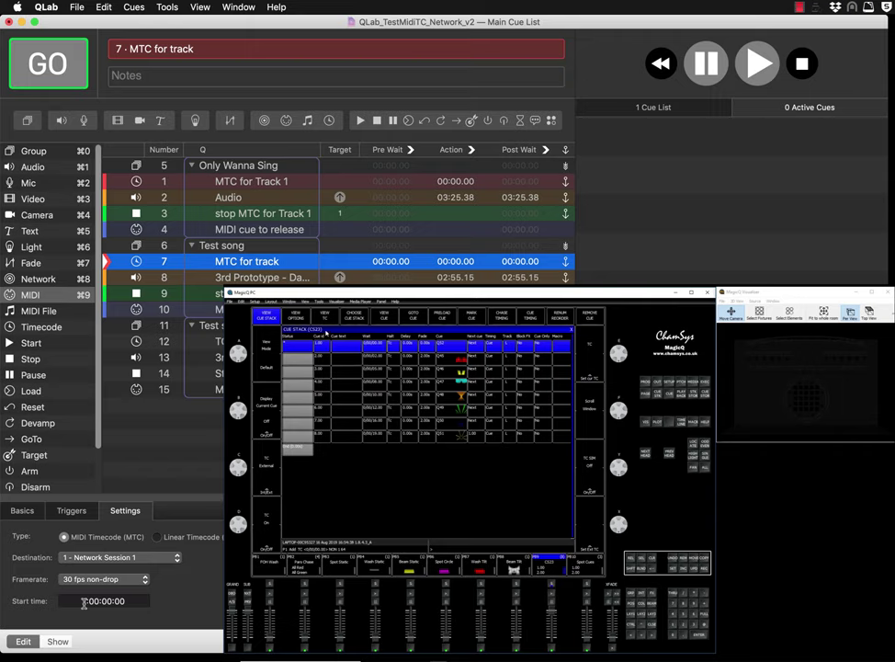
In MagicQ, set cue stack CS23's timecode offset to 1/00/00.00 in its advanced options and return to the cue list.
click(296, 317)
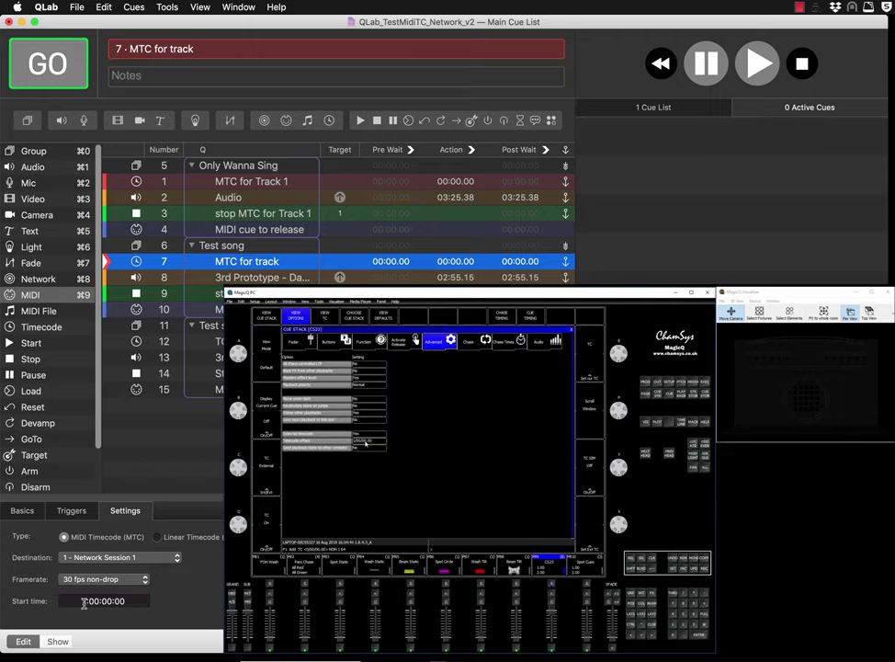
click(354, 443)
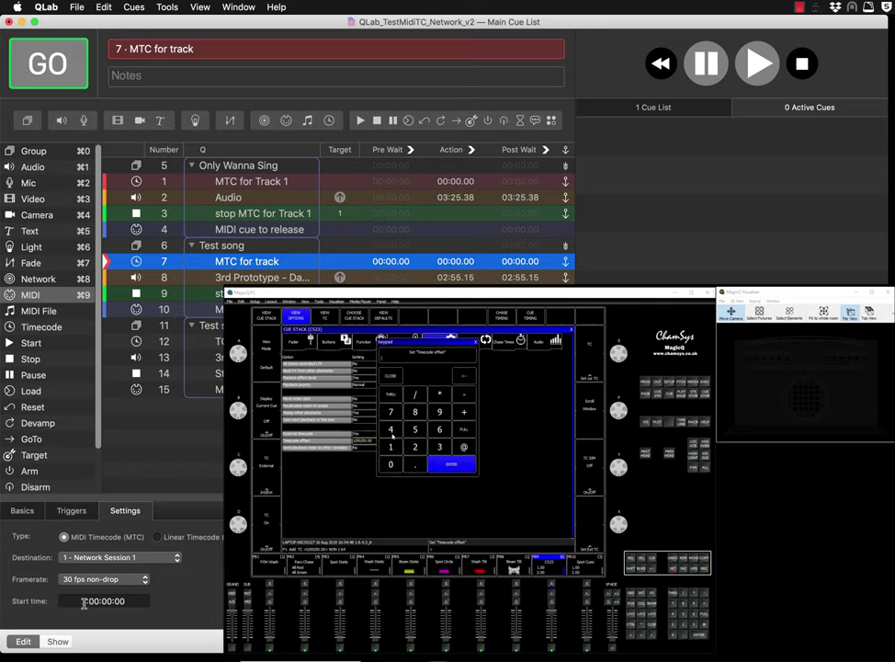
click(390, 376)
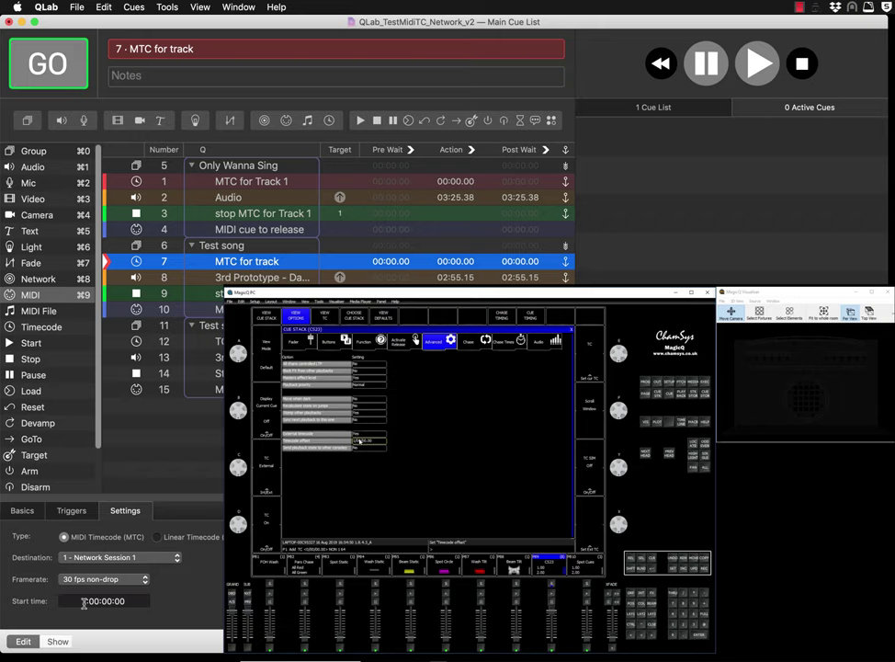
click(356, 442)
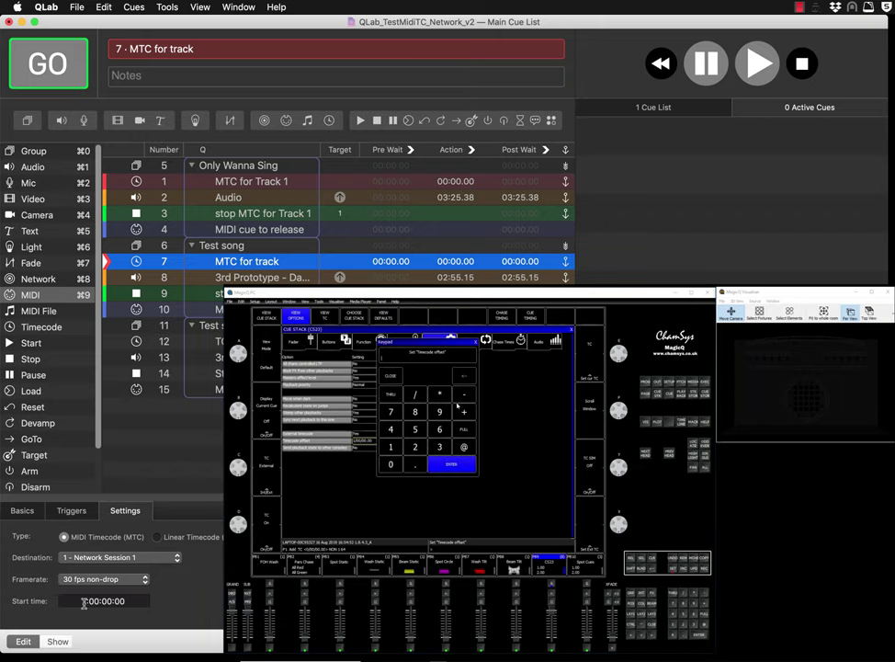
click(391, 447)
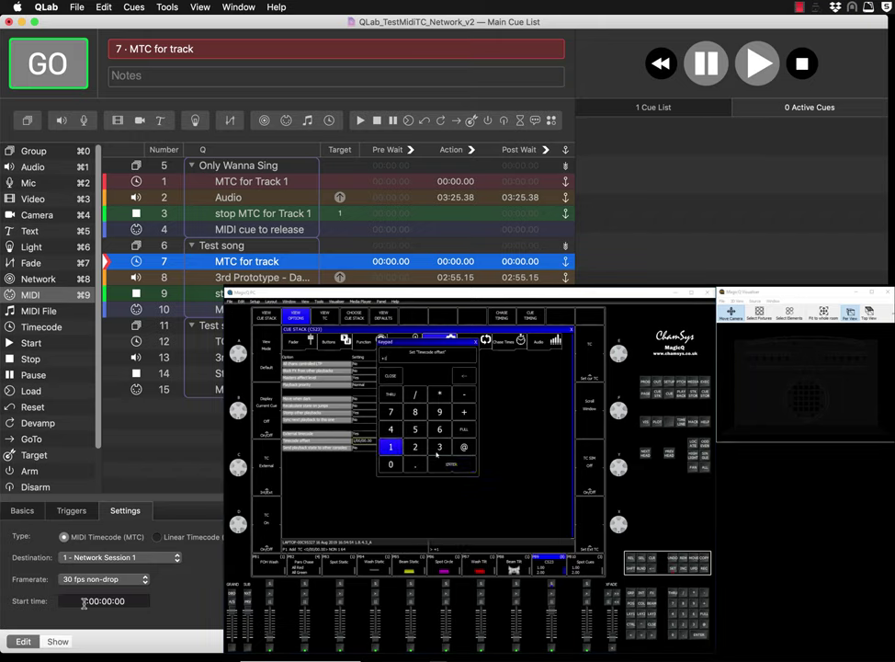
click(414, 394)
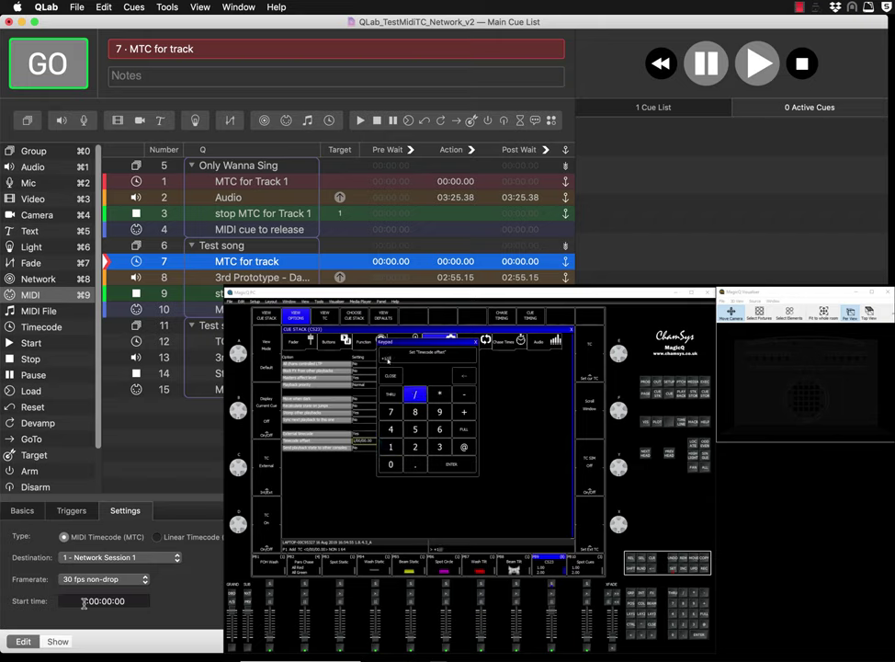
click(350, 354)
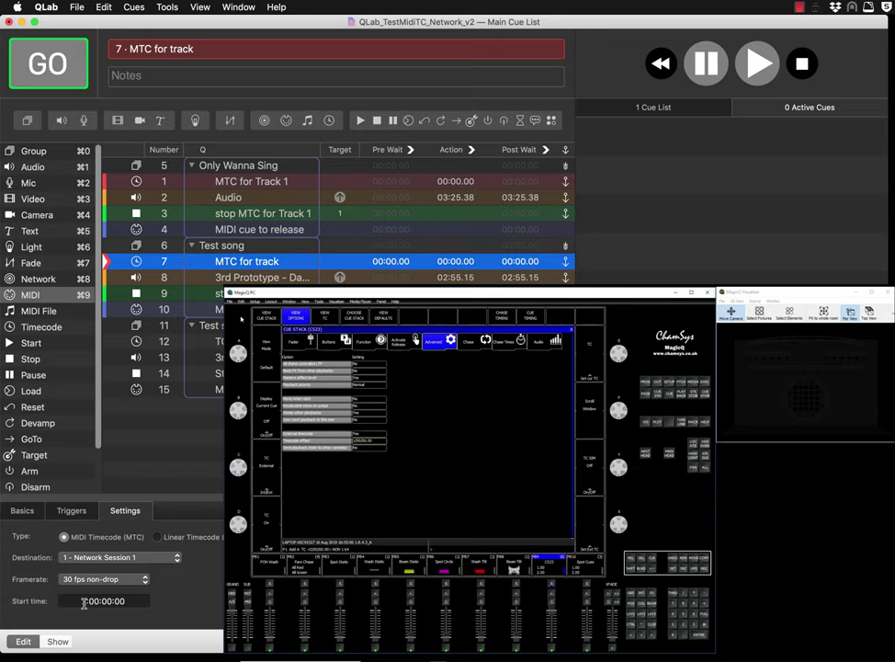
click(266, 315)
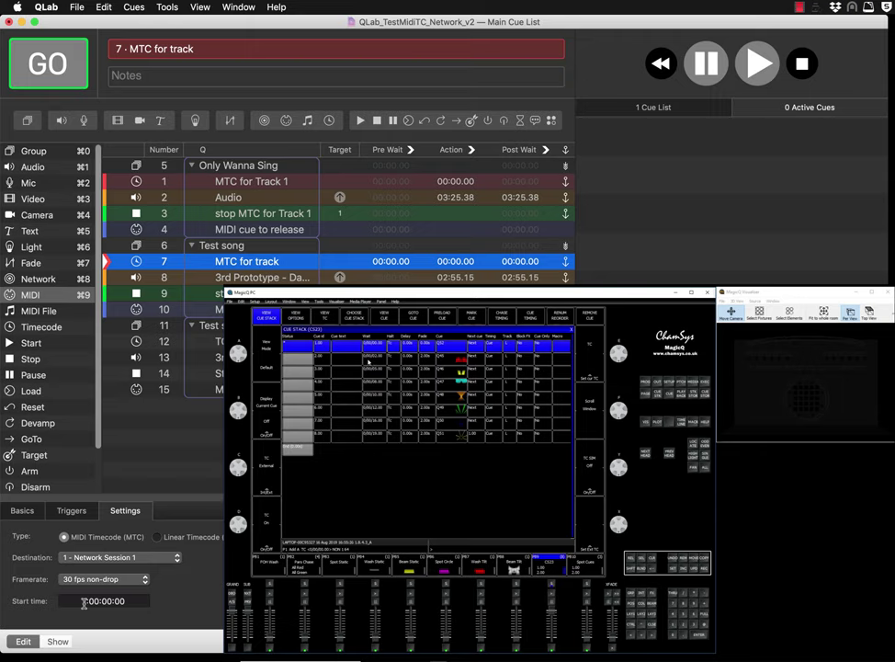
In QLab, run the Test song group twice to test CS23's timecode response, stopping all cues after each run.
click(234, 251)
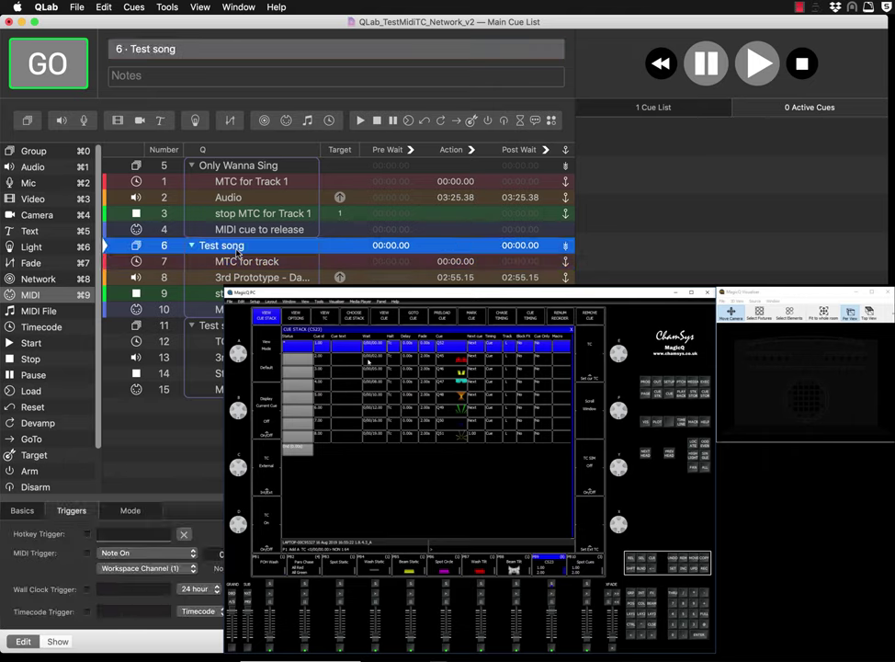
key(space)
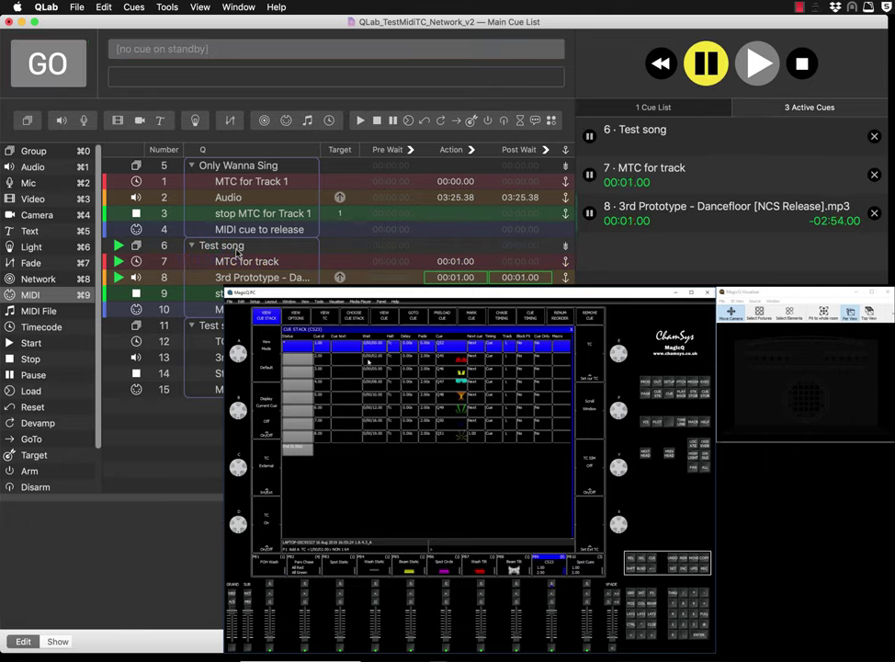
click(236, 253)
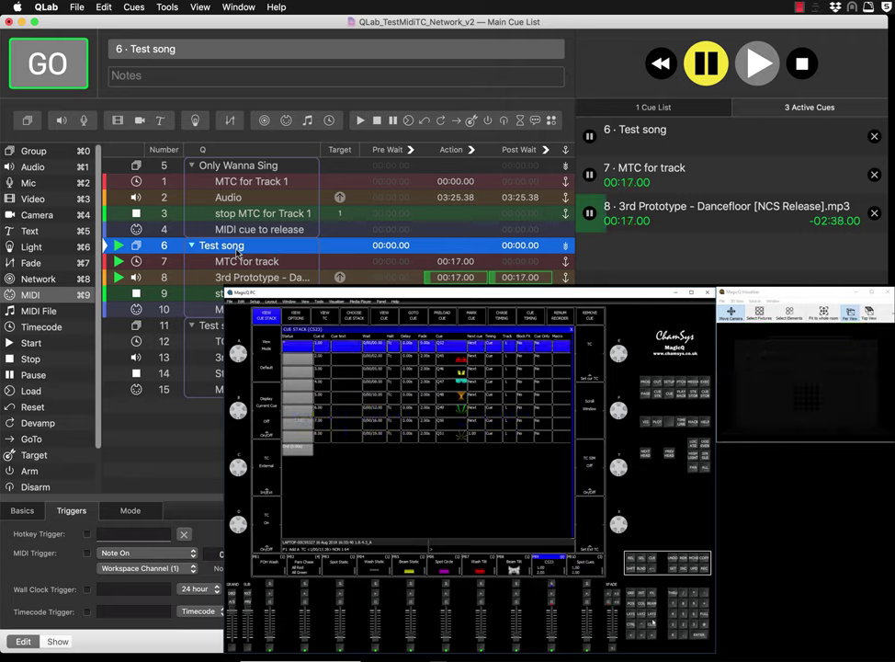
click(803, 65)
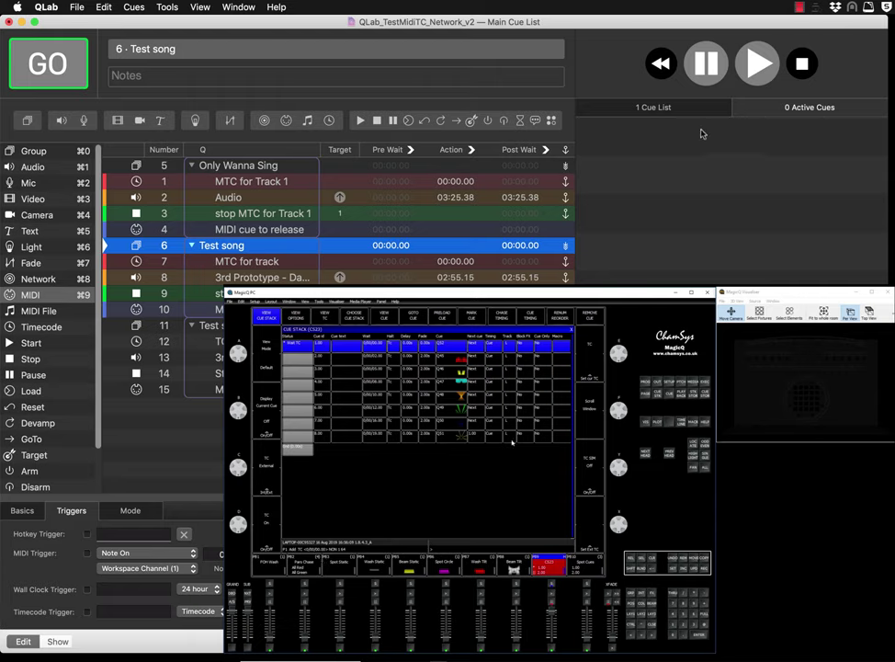
key(space)
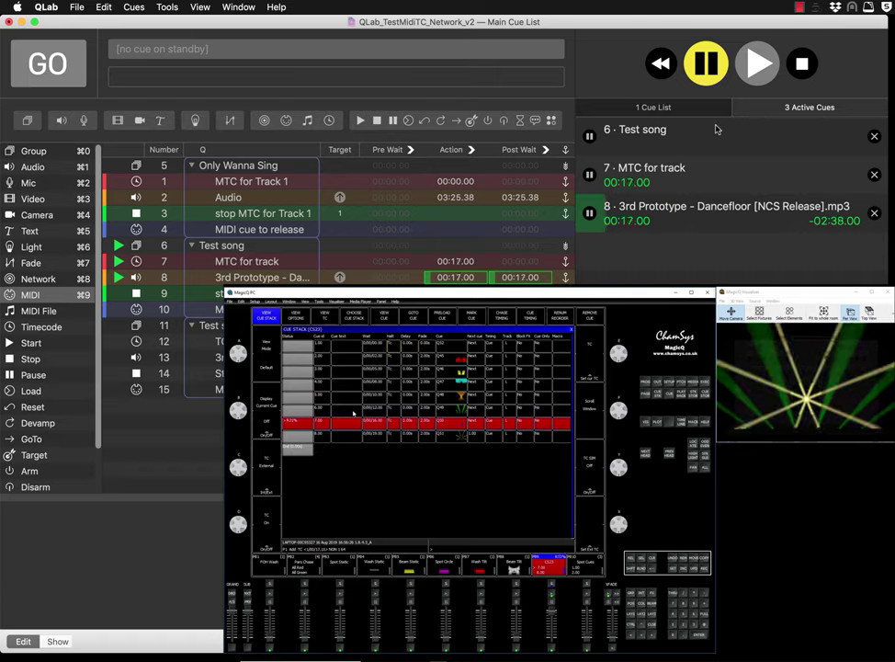
click(801, 63)
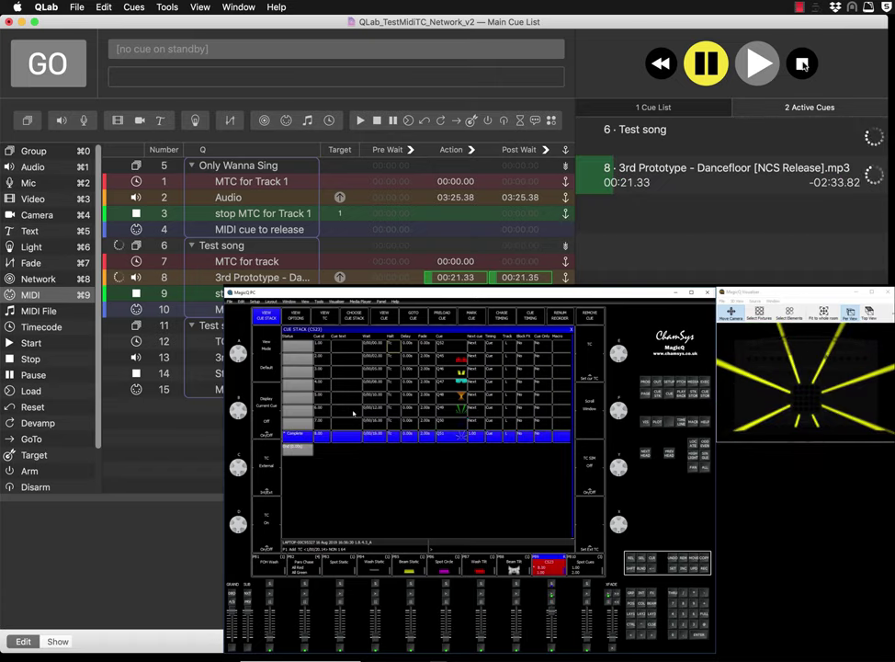